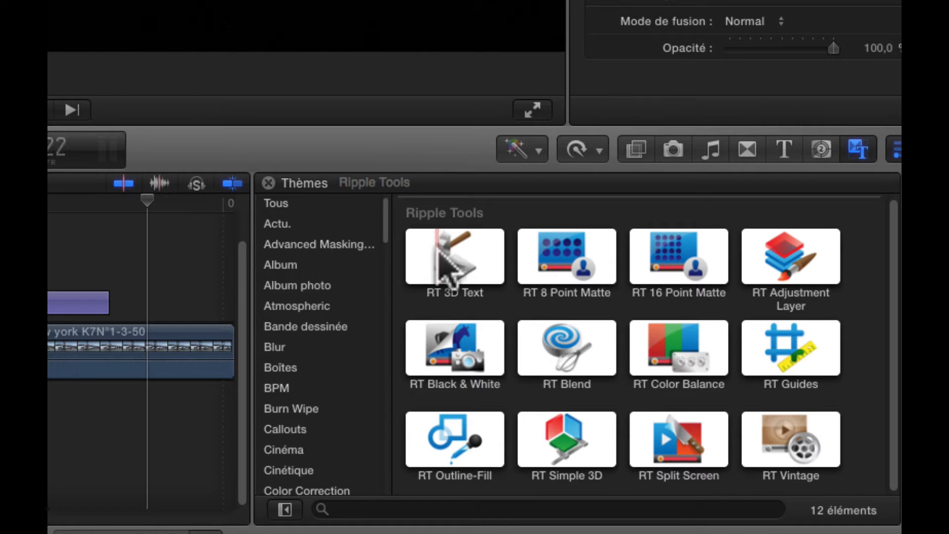
- Connect the RT 3D Text title above the clip new york K7N°1-3-35, spanning the clip's whole range
scroll(190, 248, "right", 5)
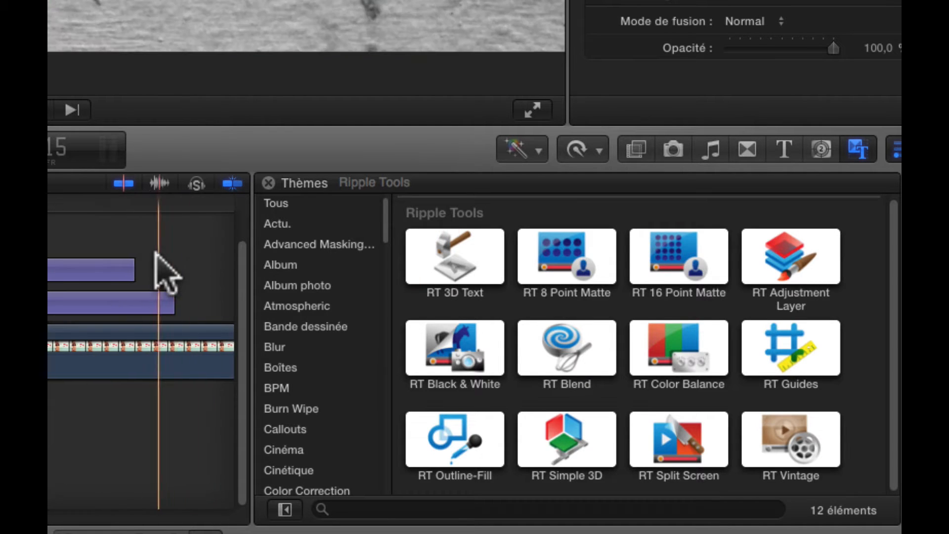
scroll(156, 252, "left", 5)
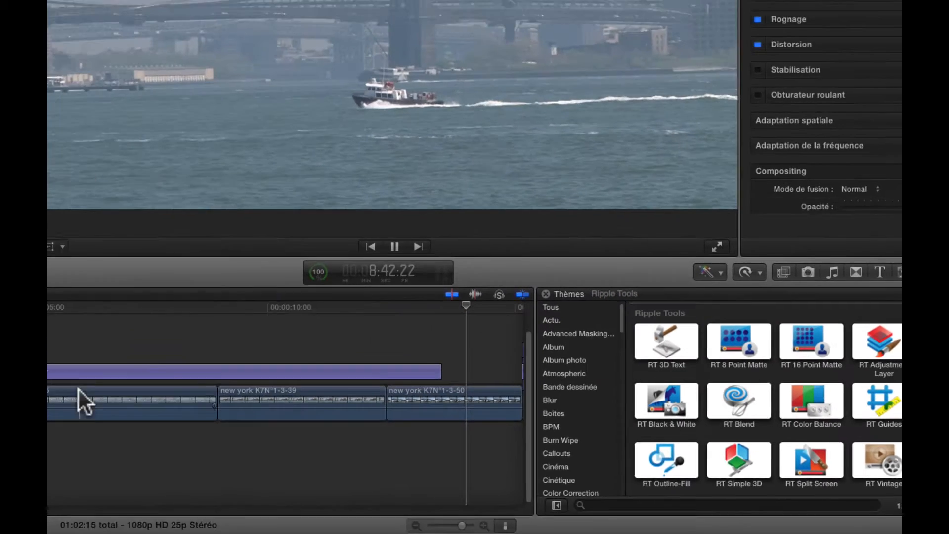
left_click(174, 405)
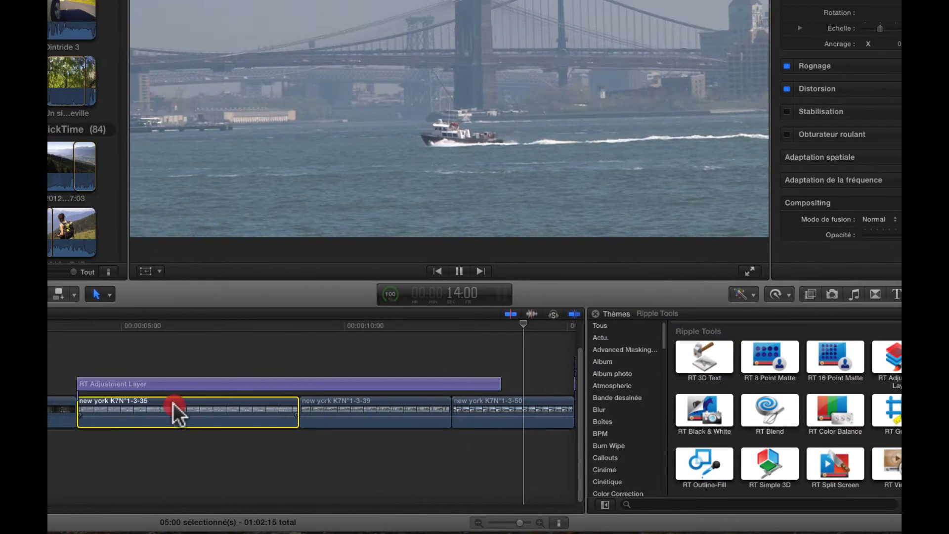
key("x")
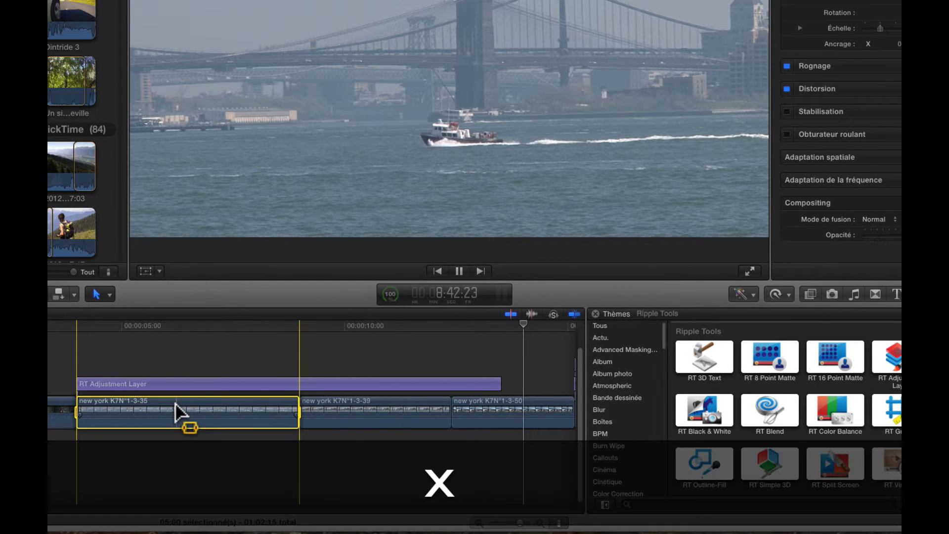
left_click(719, 354)
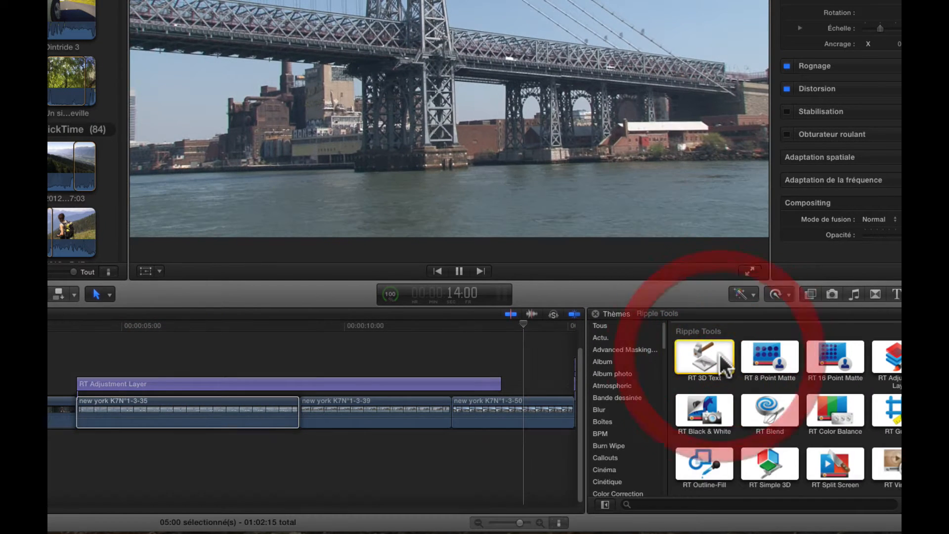
key("q")
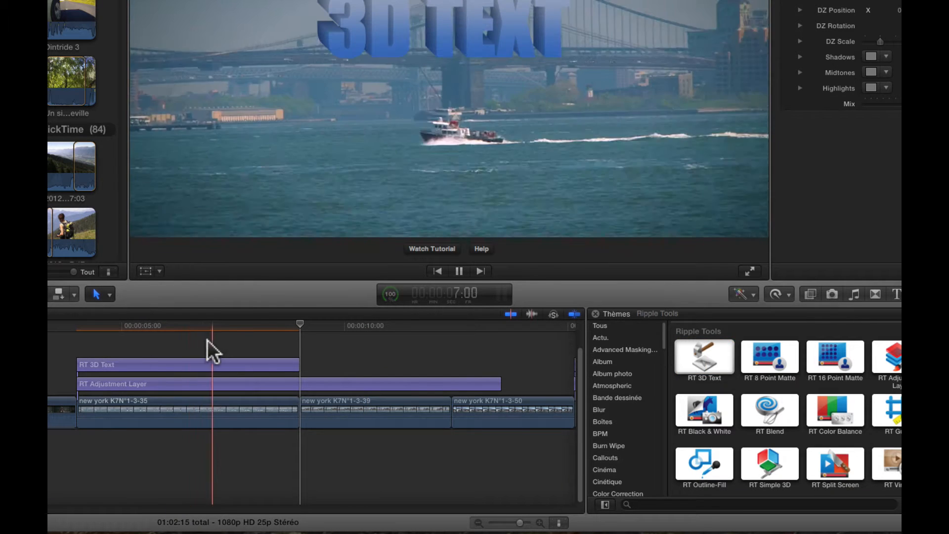
- Park the playhead within the RT 3D Text title, select the title and read its QuickTips
left_click(196, 326)
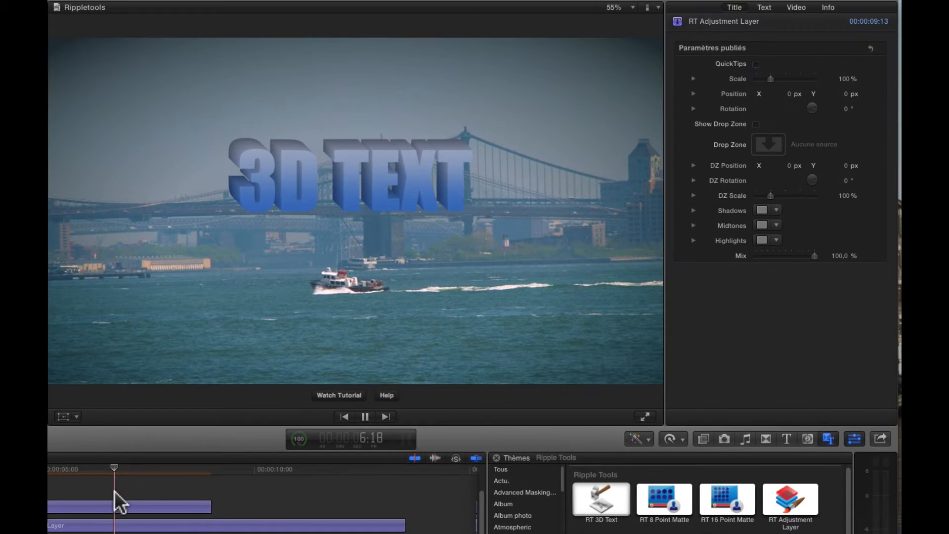
mouse_move(114, 469)
left_mouse_down()
mouse_move(73, 469)
mouse_move(98, 469)
left_mouse_up()
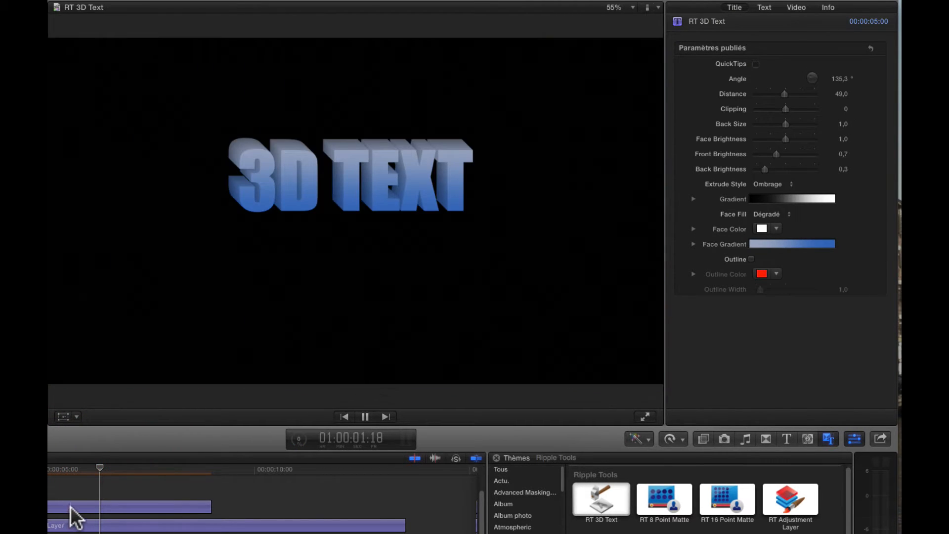
left_click(71, 505)
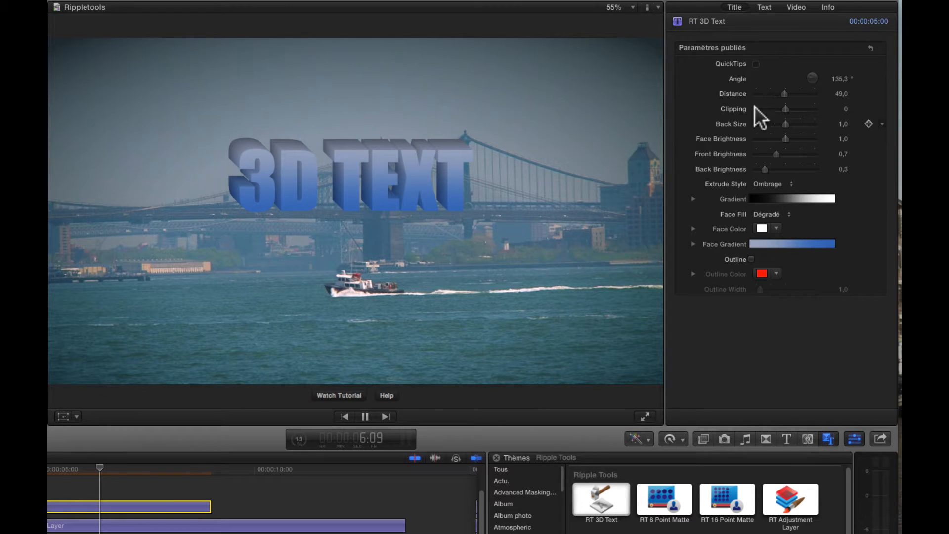
left_click(755, 63)
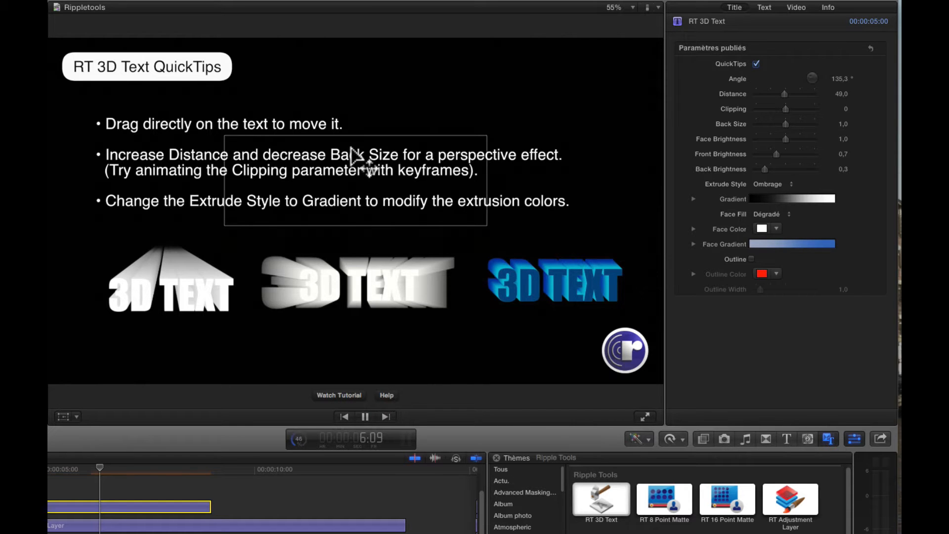
left_click(754, 63)
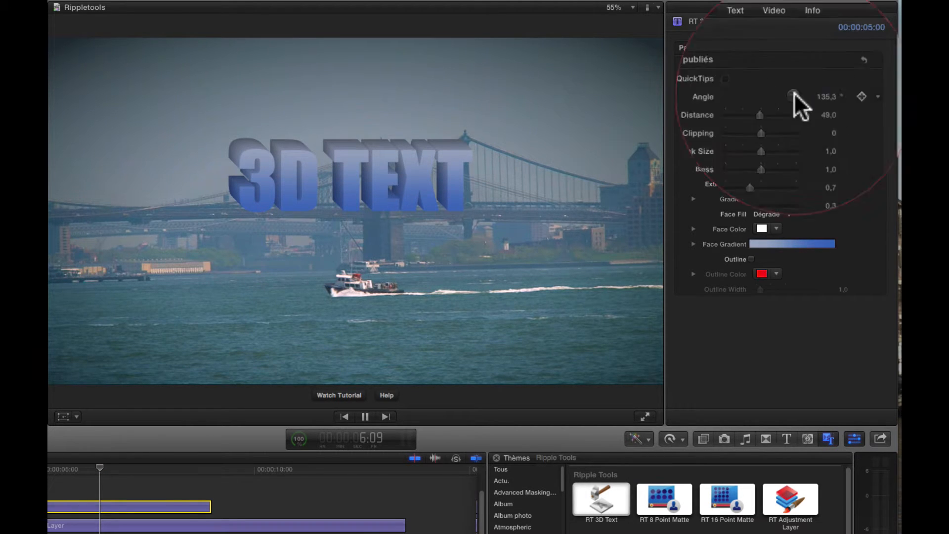
- Set the 3D text's Angle to 120°, Distance to 100, Clipping to -19 and Back Size to 0
mouse_move(810, 80)
left_mouse_down()
mouse_move(814, 73)
mouse_move(793, 85)
mouse_move(813, 92)
left_mouse_up()
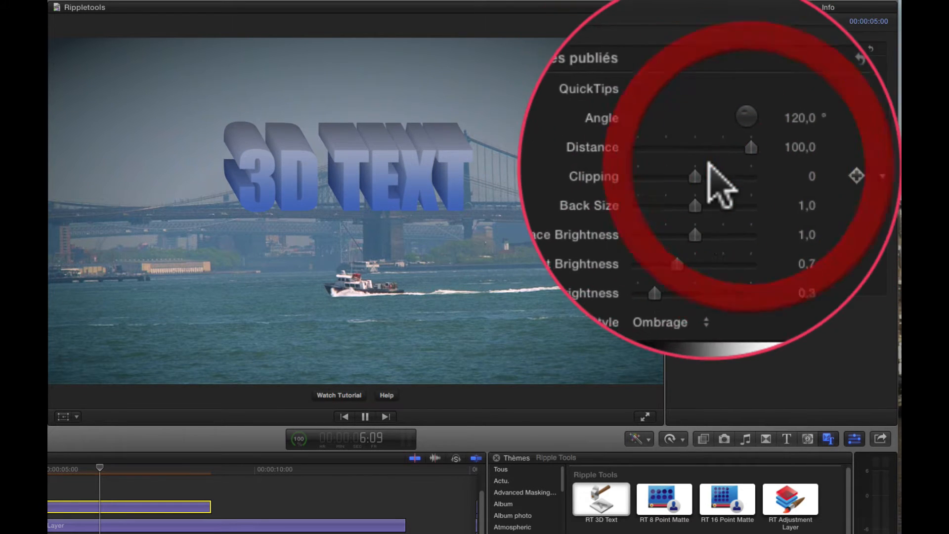
mouse_move(708, 164)
left_mouse_down()
mouse_move(726, 169)
mouse_move(707, 164)
mouse_move(711, 171)
mouse_move(816, 123)
mouse_move(741, 127)
mouse_move(747, 137)
left_mouse_up()
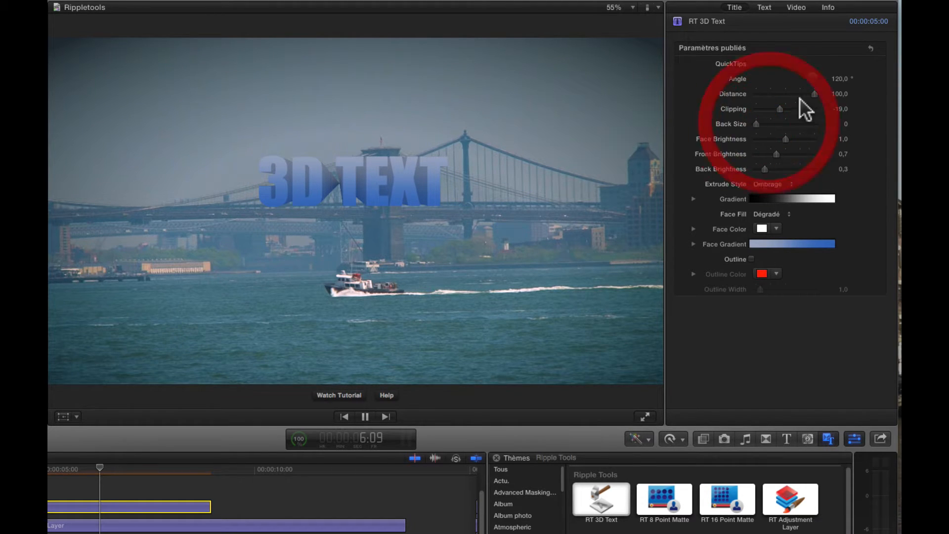
- Increase the font size of the 3D TEXT title to 288
left_click(769, 8)
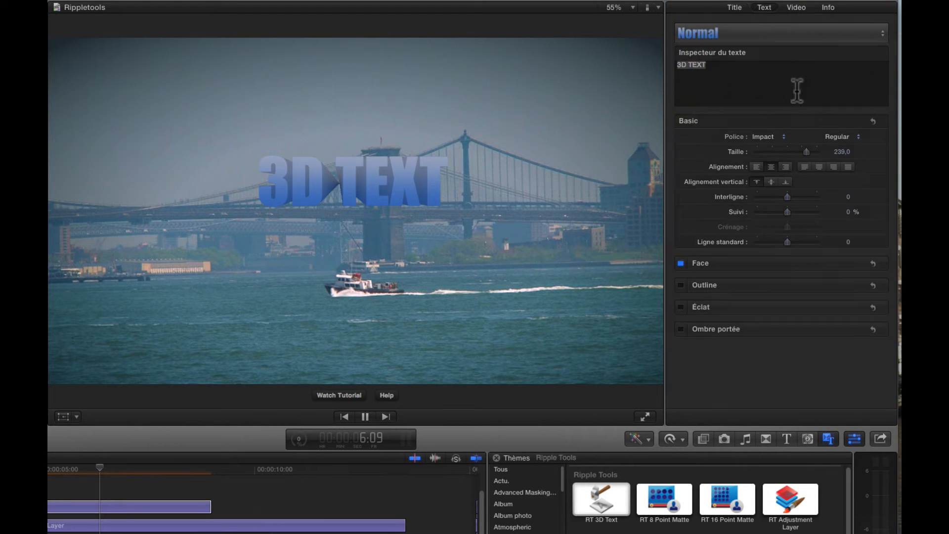
left_click(807, 151)
left_click_drag(814, 151, 819, 151)
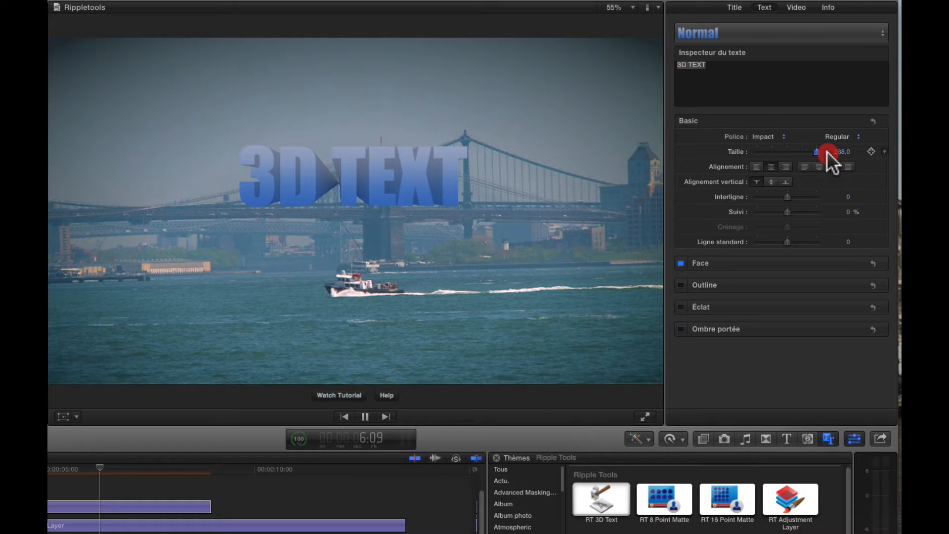
- Scale the RT 3D Text title up to 139% in its Transform settings
left_click(796, 7)
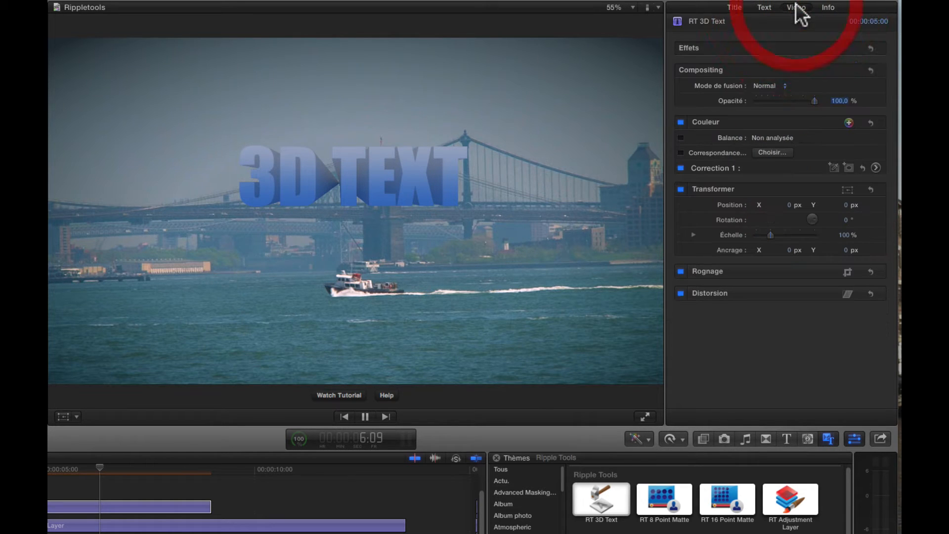
left_click(836, 98)
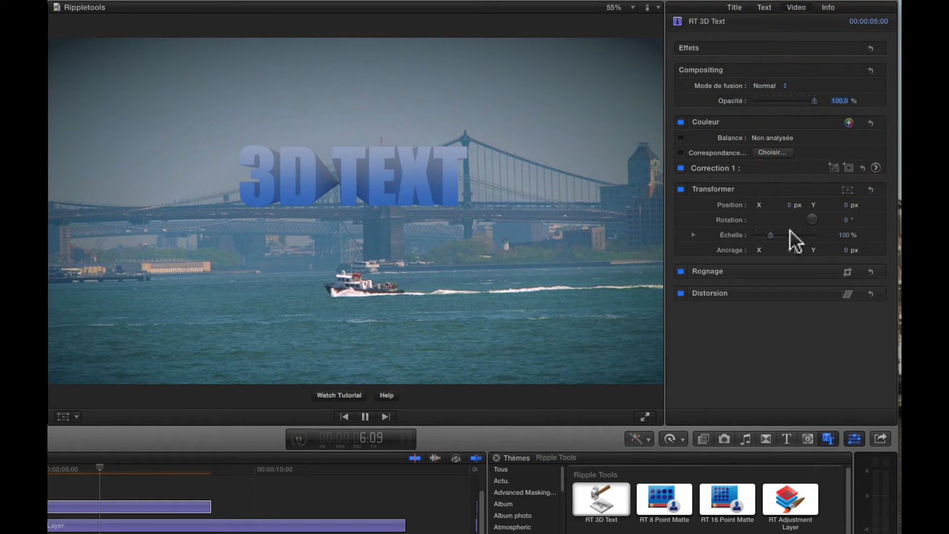
mouse_move(848, 234)
left_mouse_down()
mouse_move(832, 237)
mouse_move(842, 235)
left_mouse_up()
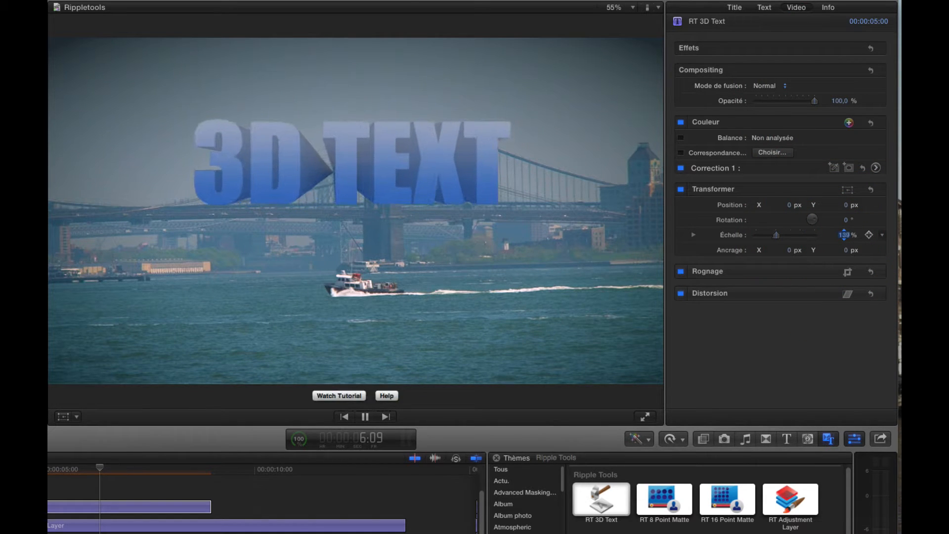
- Set the 3D text's Face Brightness to 0.54, Front Brightness to 0 and Back Brightness to 0.44
left_click(732, 7)
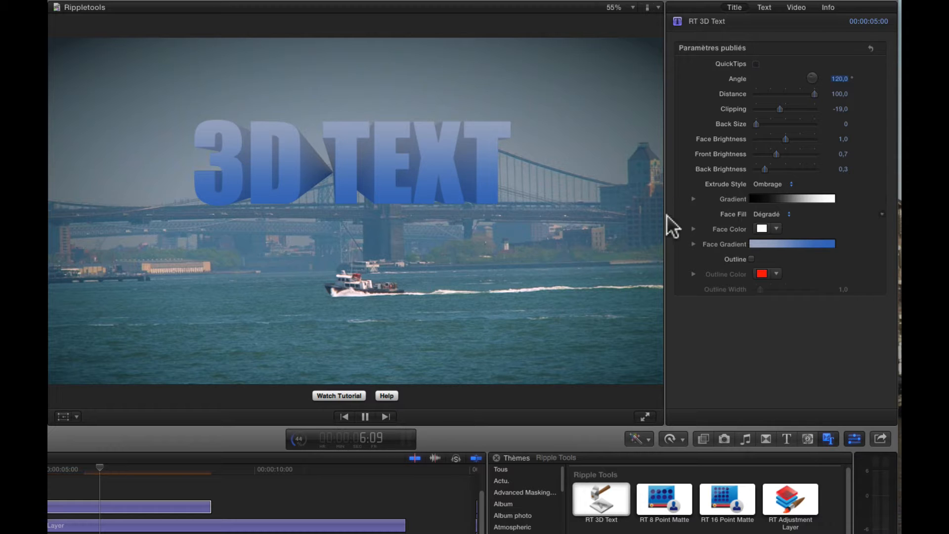
left_click_drag(756, 123, 778, 123)
left_click_drag(730, 141, 730, 166)
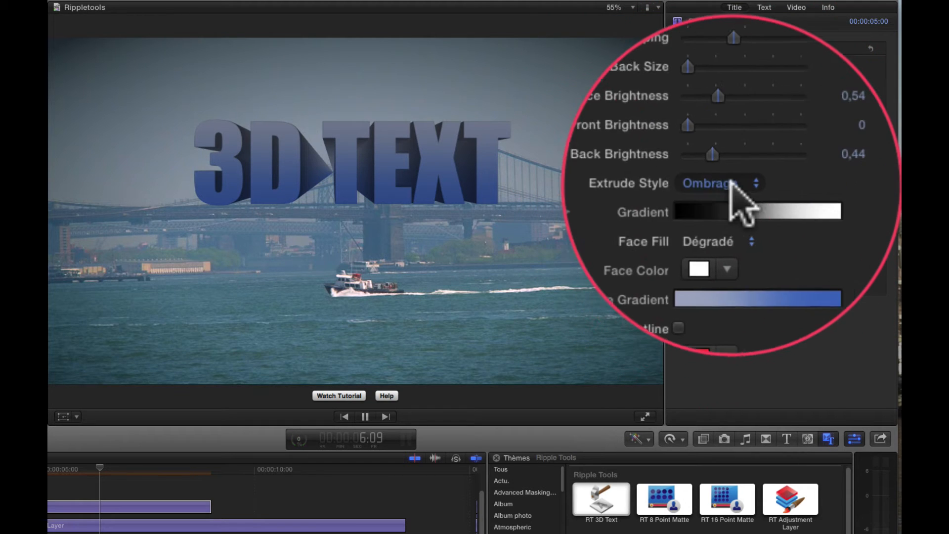
- Try the Dégradé extrude style on the 3D text, restore Ombrage and inspect the extrusion Gradient settings
left_click(731, 183)
left_click(741, 203)
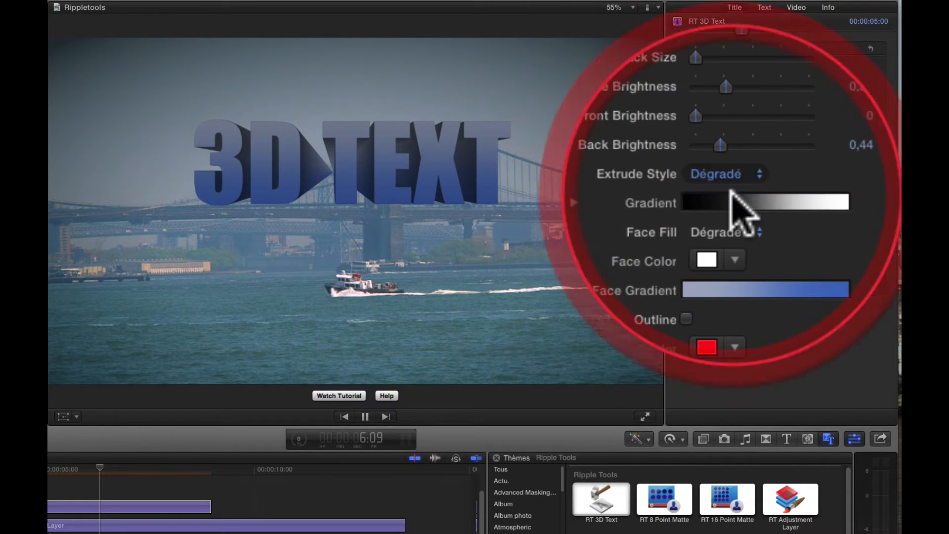
left_click(731, 174)
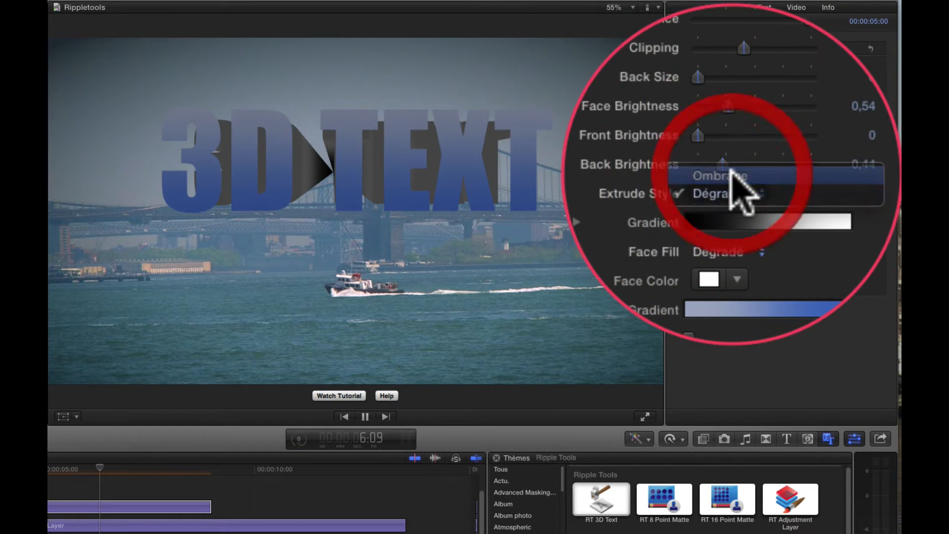
left_click(731, 175)
left_click(689, 203)
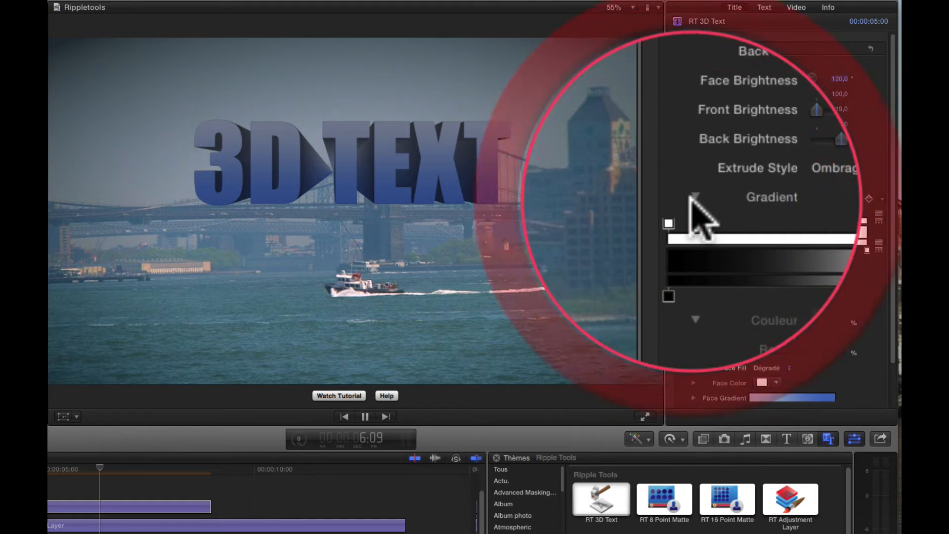
left_click(691, 199)
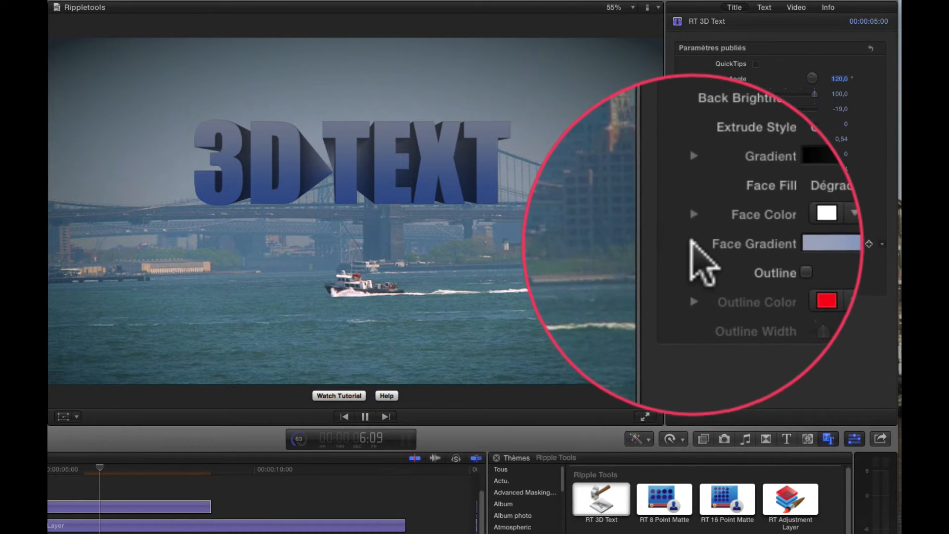
- Set the 3D text's Face Fill to Couleur, try red and choose yellow as the Face Color
left_click(730, 211)
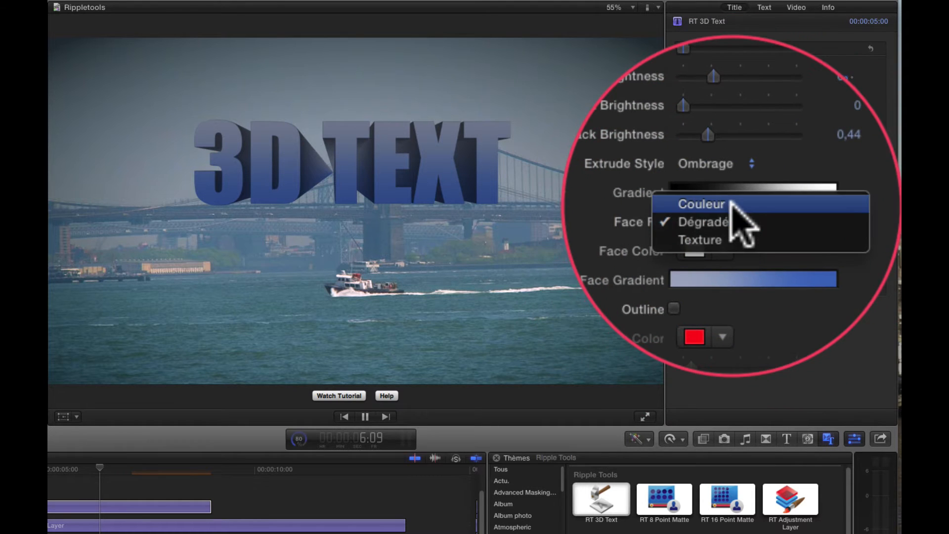
left_click(731, 203)
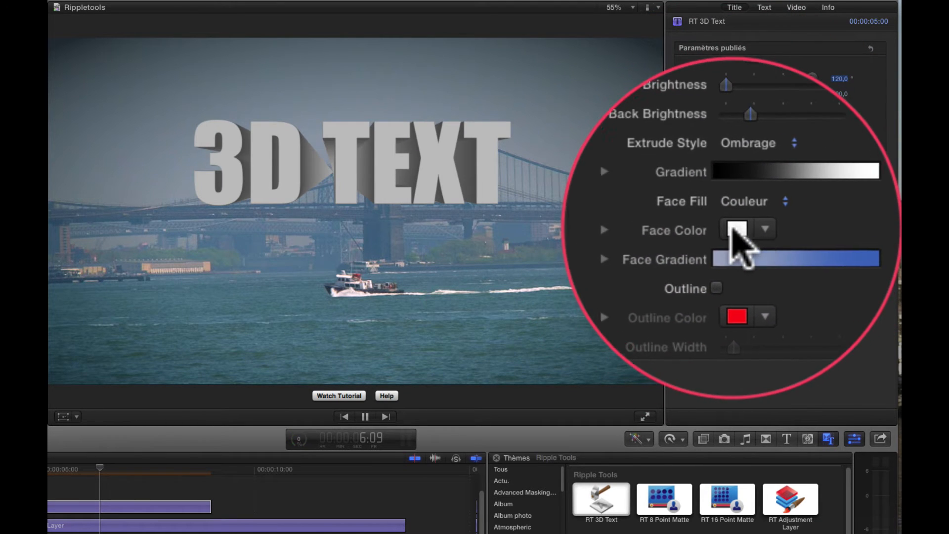
left_click(694, 225)
left_click(747, 368)
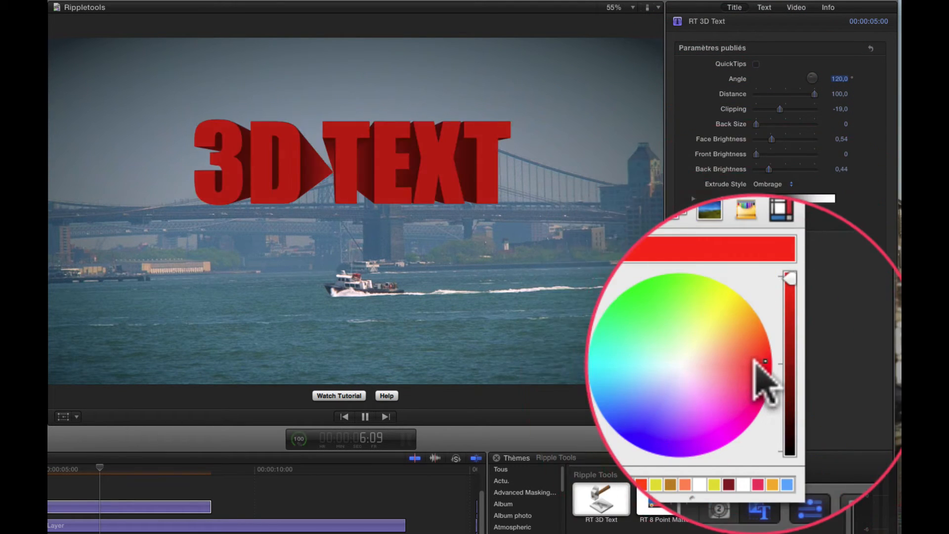
left_click(731, 346)
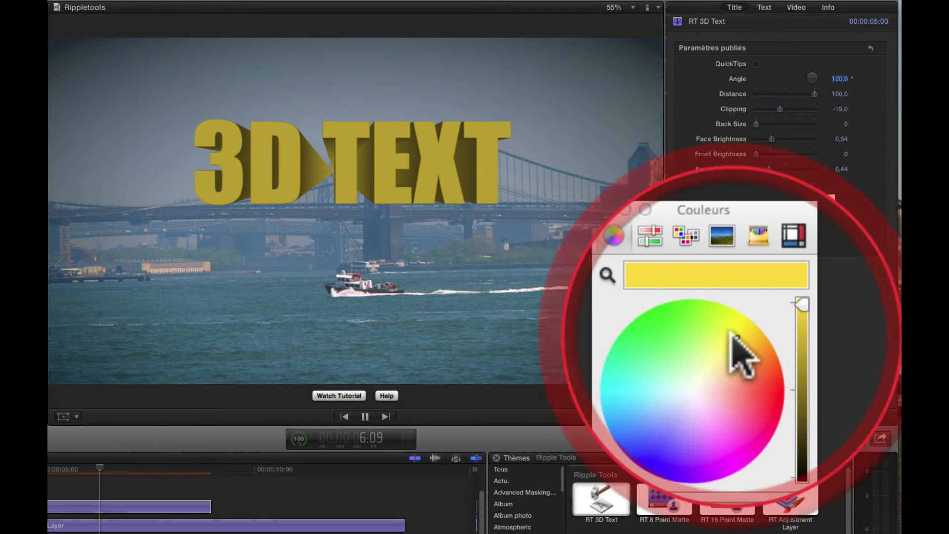
left_click(762, 228)
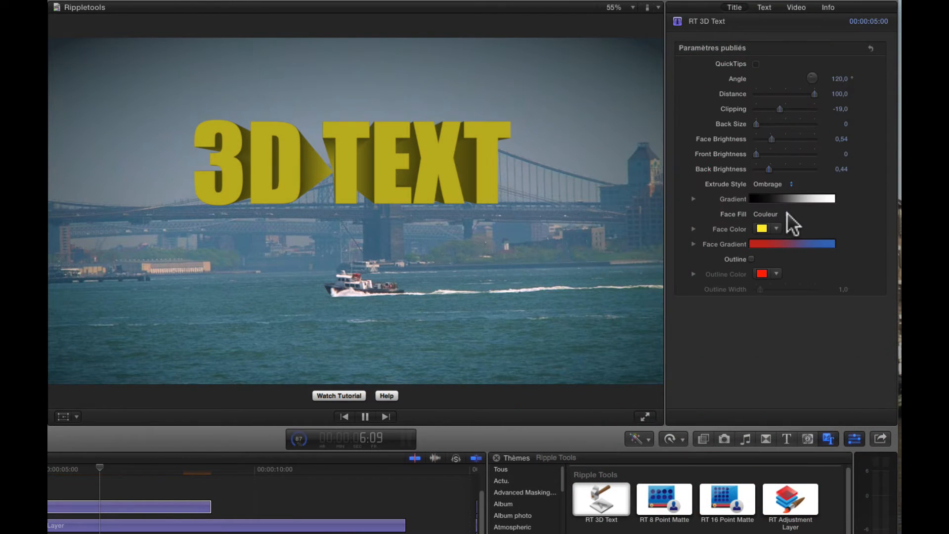
- Set the Face Fill to Dégradé and recolour the Face Gradient from dark yellow to orange-red
left_click(783, 215)
left_click(780, 222)
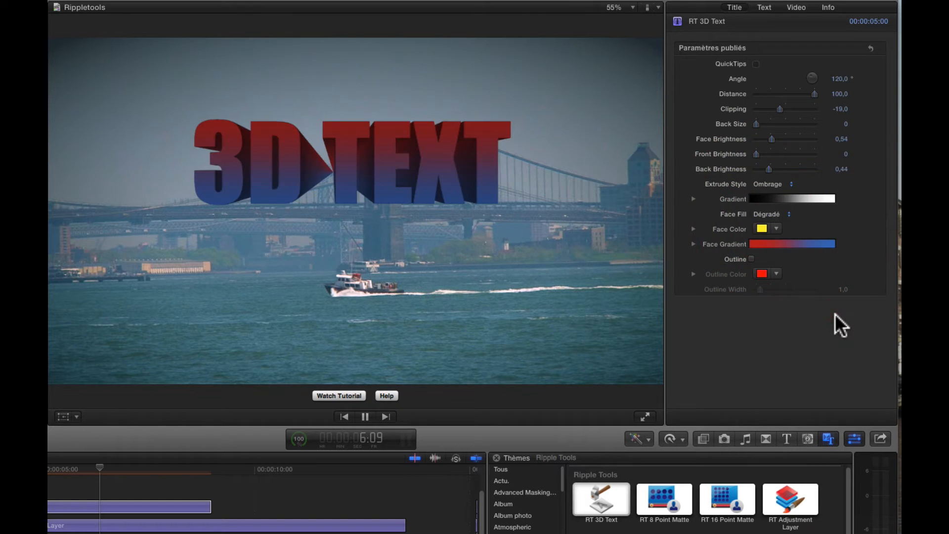
left_click(693, 243)
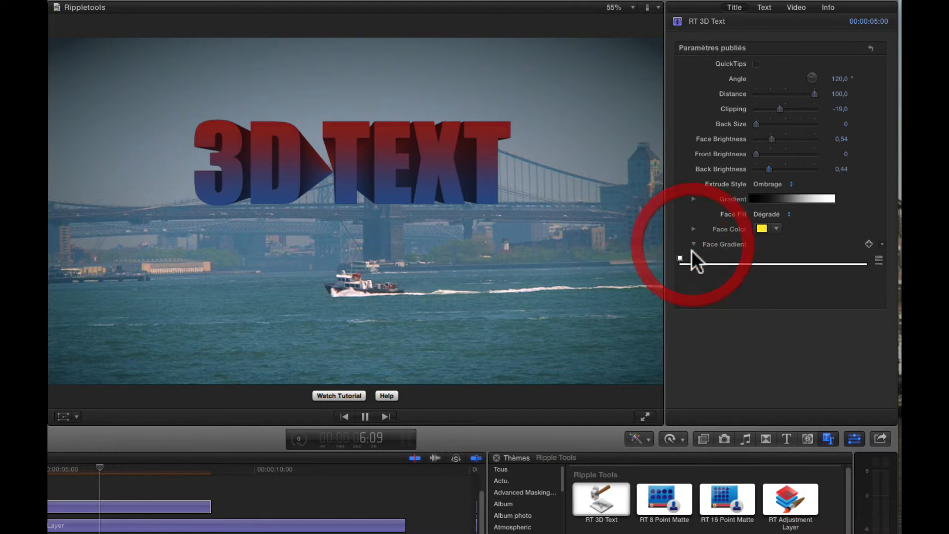
left_click(681, 293)
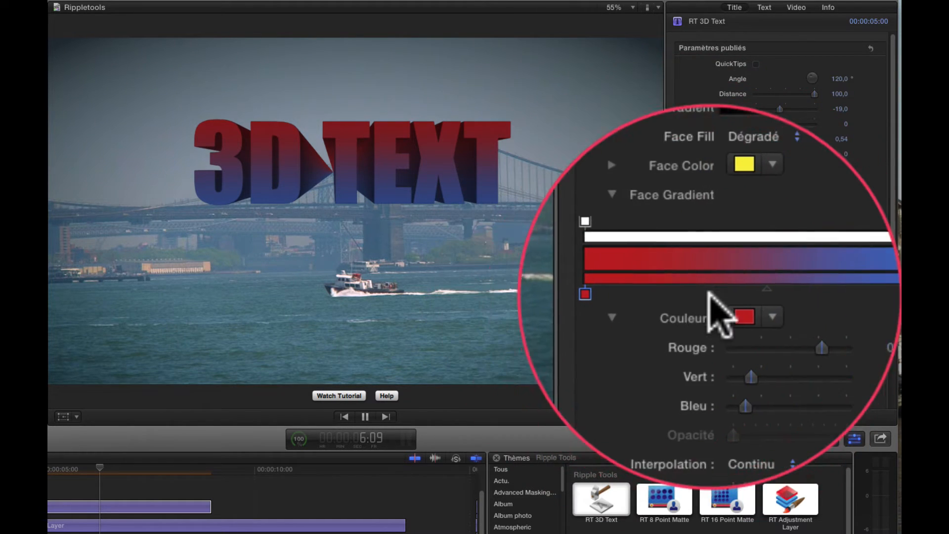
left_click(714, 309)
left_click(710, 353)
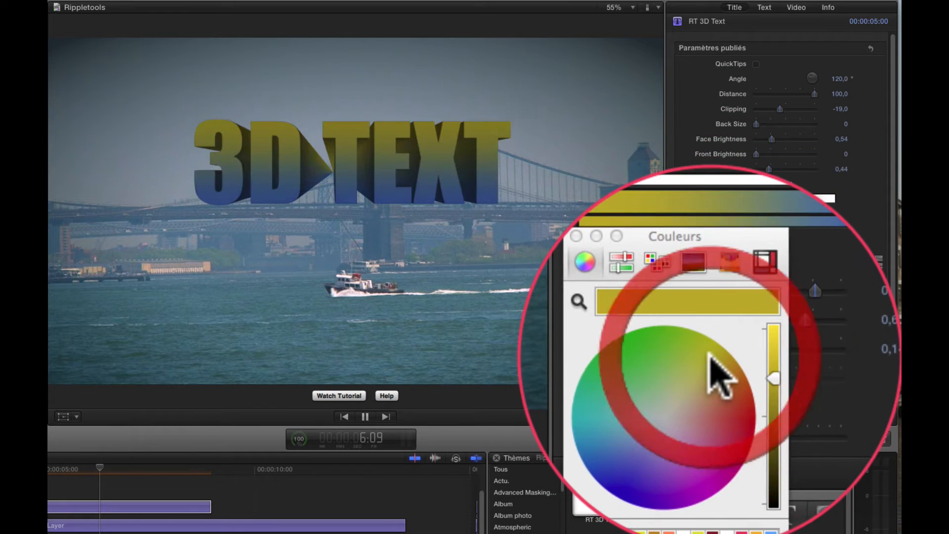
left_click(835, 294)
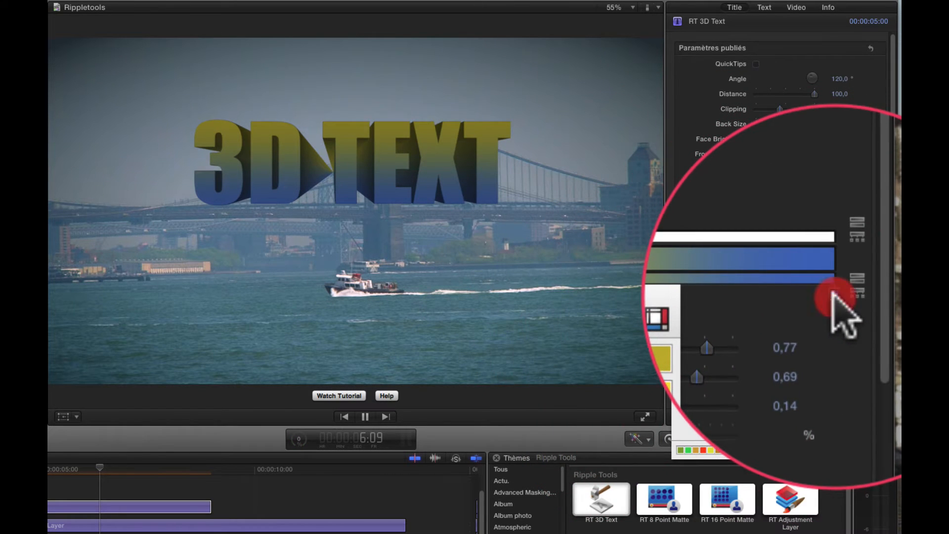
left_click(710, 378)
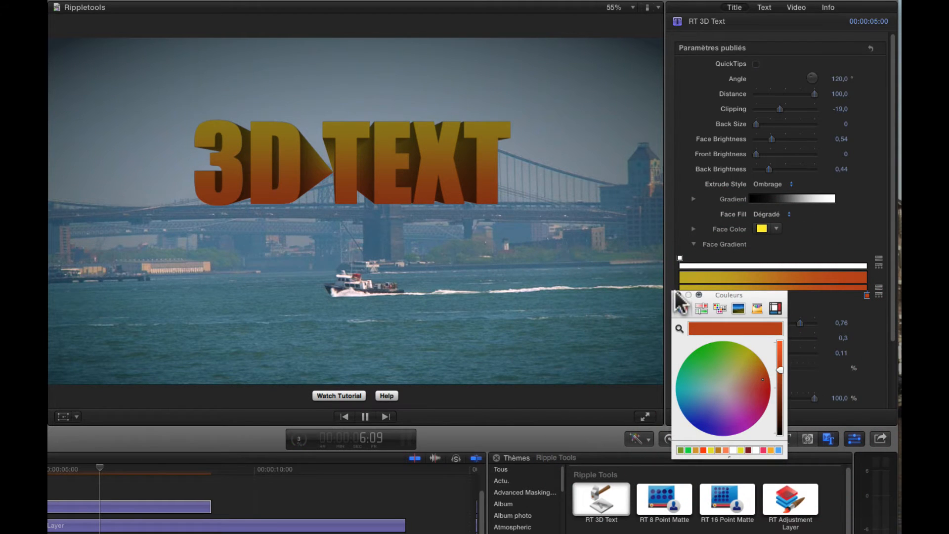
- Close the colour picker and, with the RT 3D Text title at 4:18, set its Back Size to 0.56
left_click(678, 295)
left_click(101, 505)
left_click(81, 469)
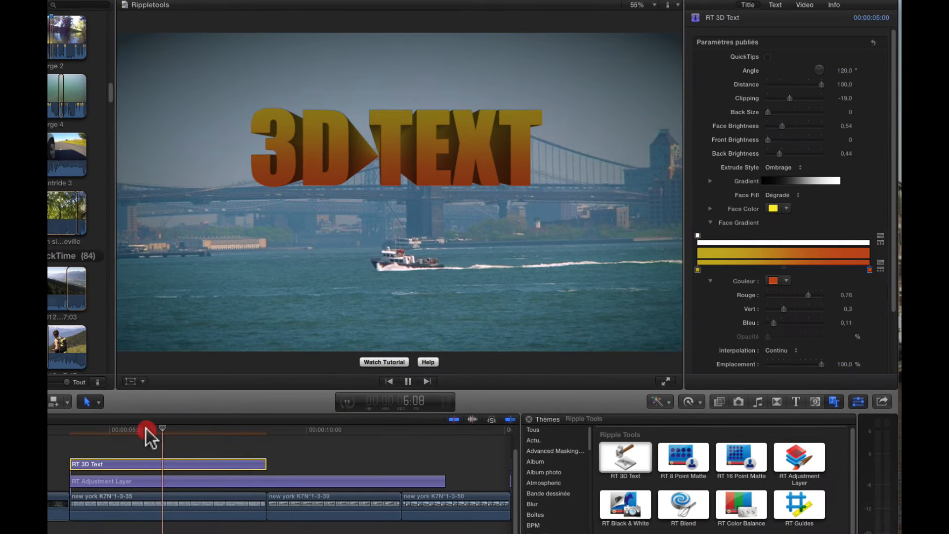
left_click(95, 439)
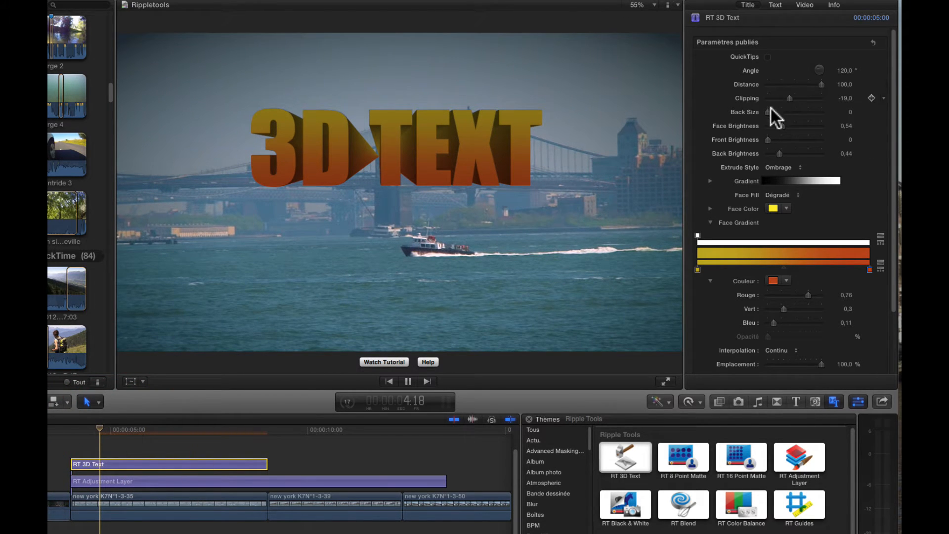
left_click_drag(770, 110, 780, 111)
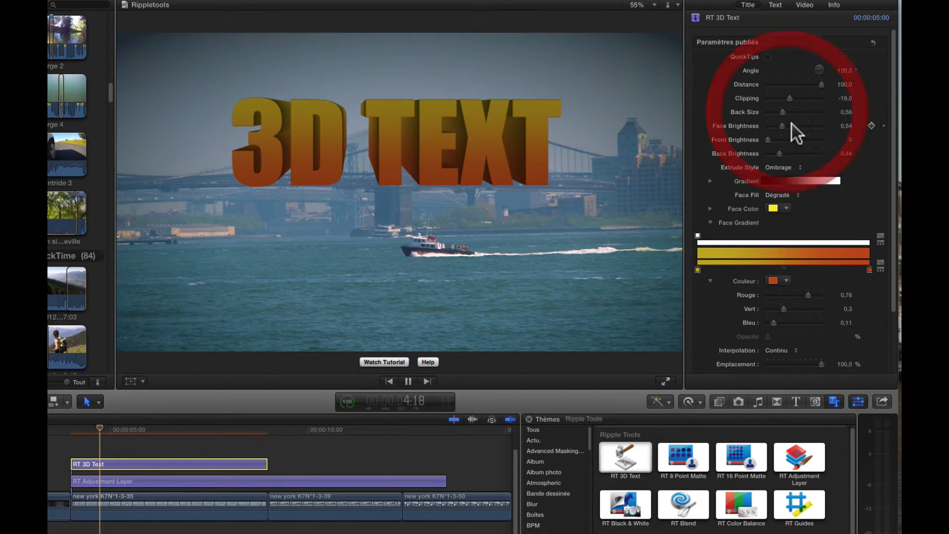
- Add keyframes at 4:18 to the 3D text's Angle, Distance, Clipping, Back Size and Face, Front and Back Brightness
left_click(871, 104)
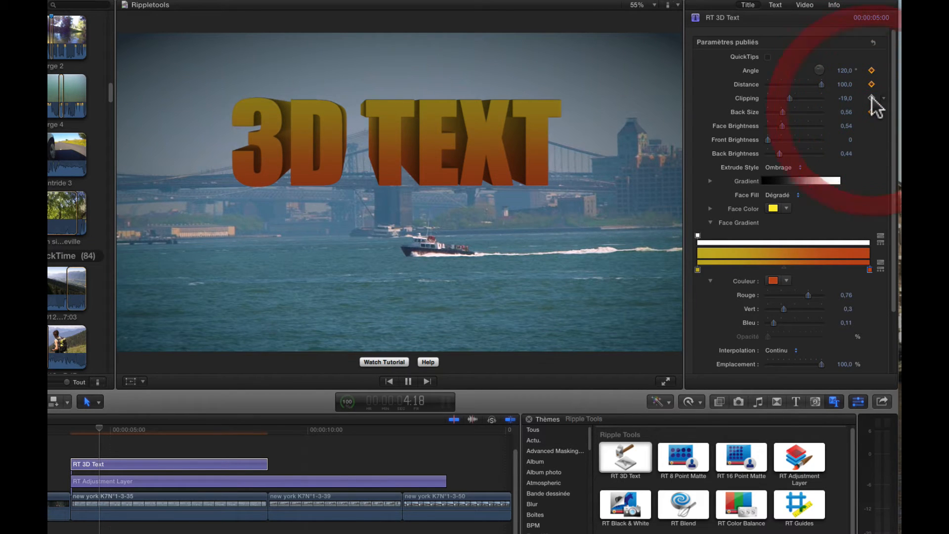
left_click(871, 125)
left_click(871, 139)
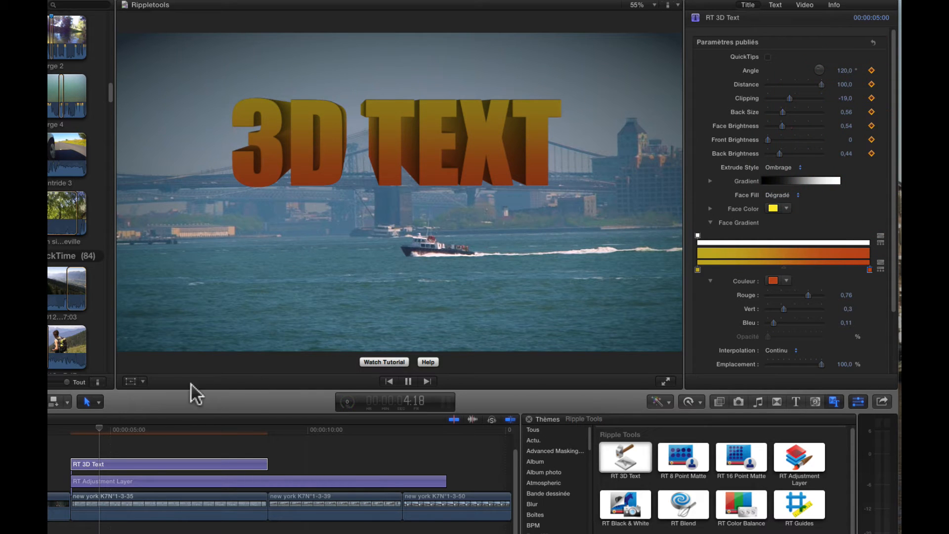
- Change the 3D text's Back Size at the title's start, 4:03, to animate the extrusion, and play the animation
left_click_drag(96, 429, 71, 431)
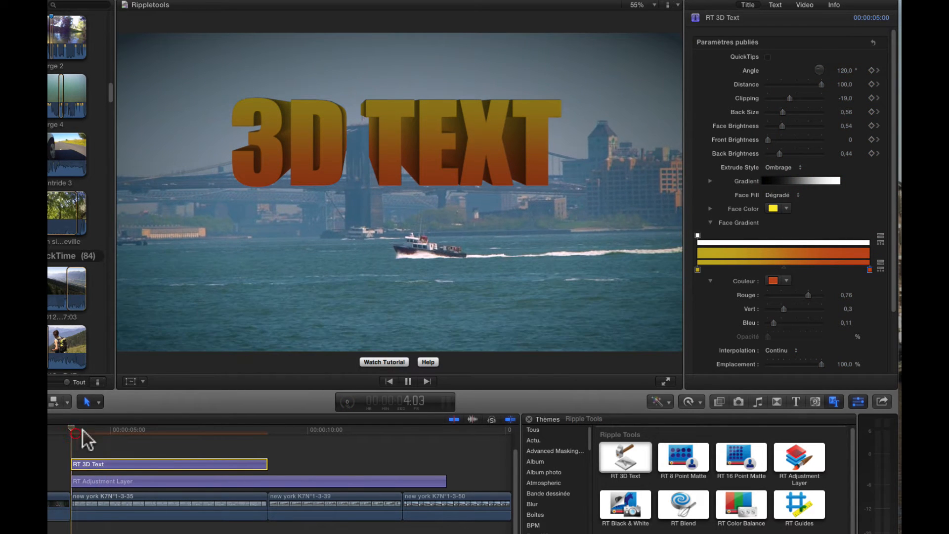
mouse_move(782, 111)
left_mouse_down()
mouse_move(755, 116)
mouse_move(791, 123)
mouse_move(771, 124)
mouse_move(777, 150)
mouse_move(720, 152)
mouse_move(736, 153)
mouse_move(726, 153)
mouse_move(731, 142)
mouse_move(780, 100)
left_mouse_up()
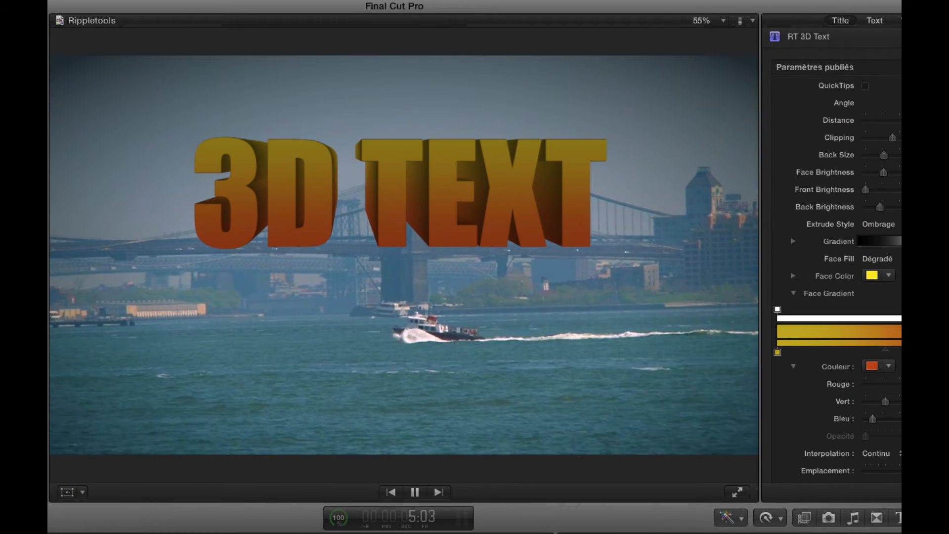
key("space")
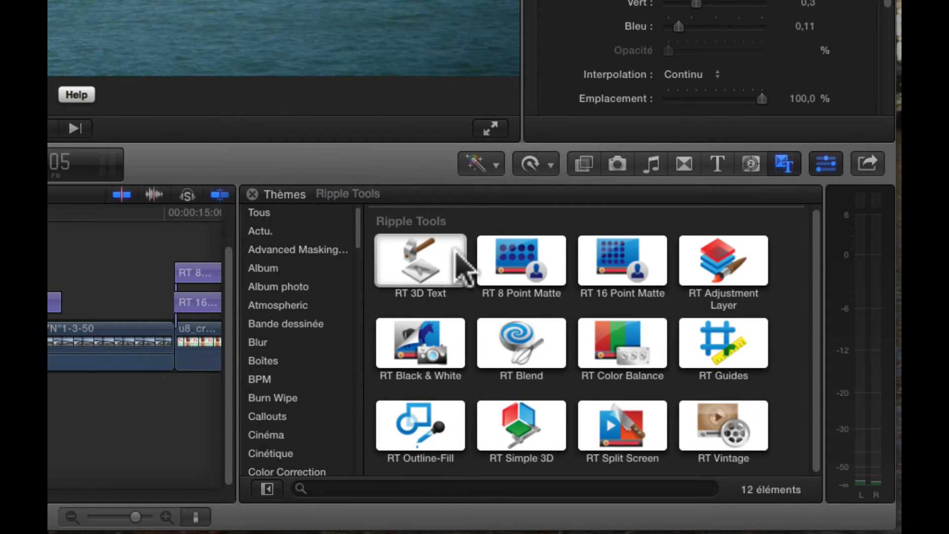
- Examine the mask effects in the Incrustation effects category and return to the Ripple Tools themes
left_click(456, 253)
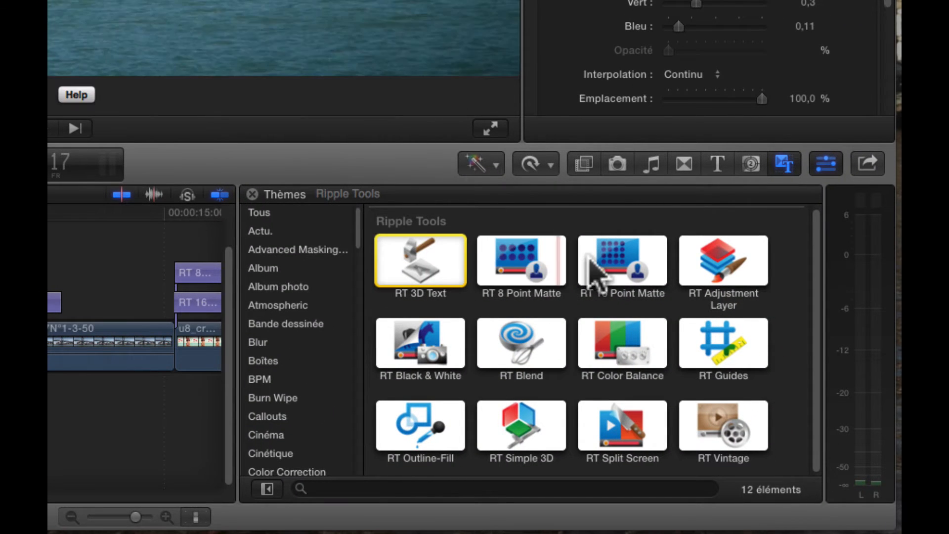
scroll(84, 250, "right", 5)
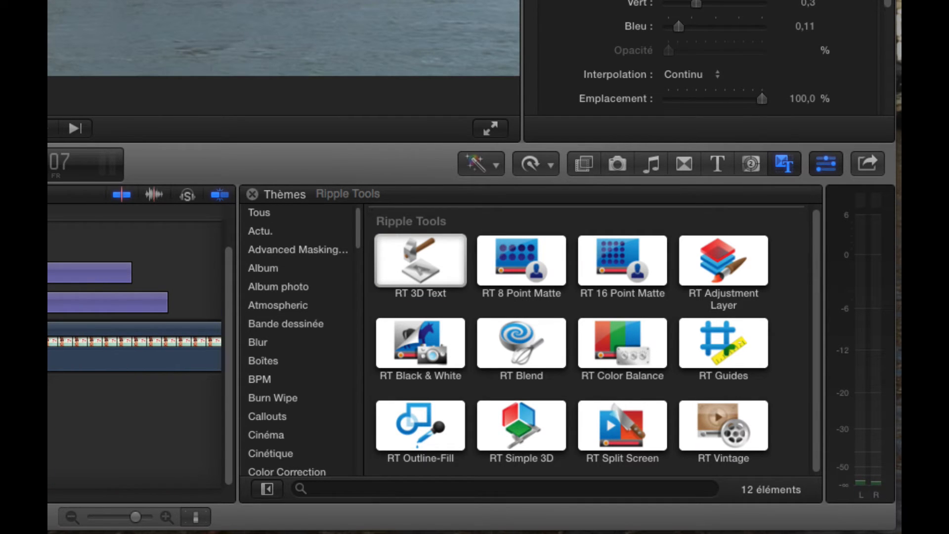
left_click(420, 267)
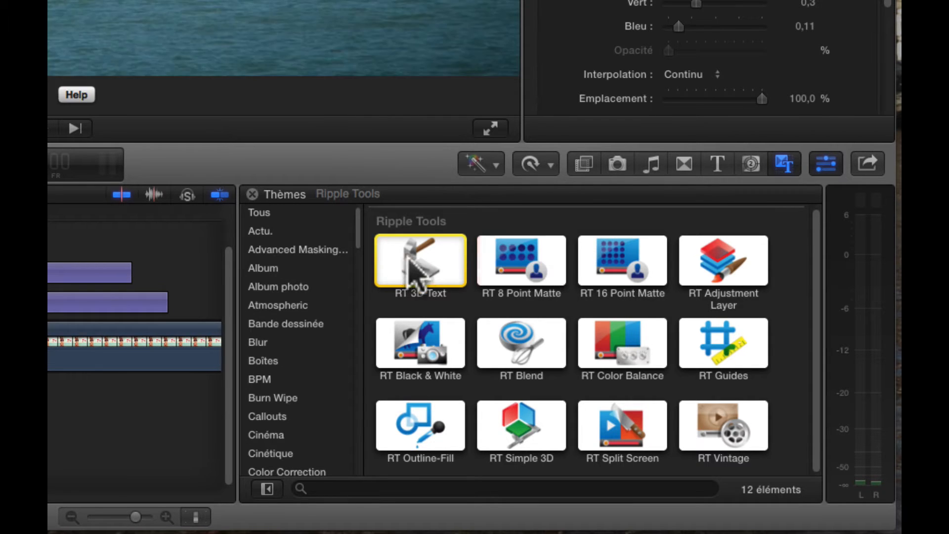
left_click(583, 164)
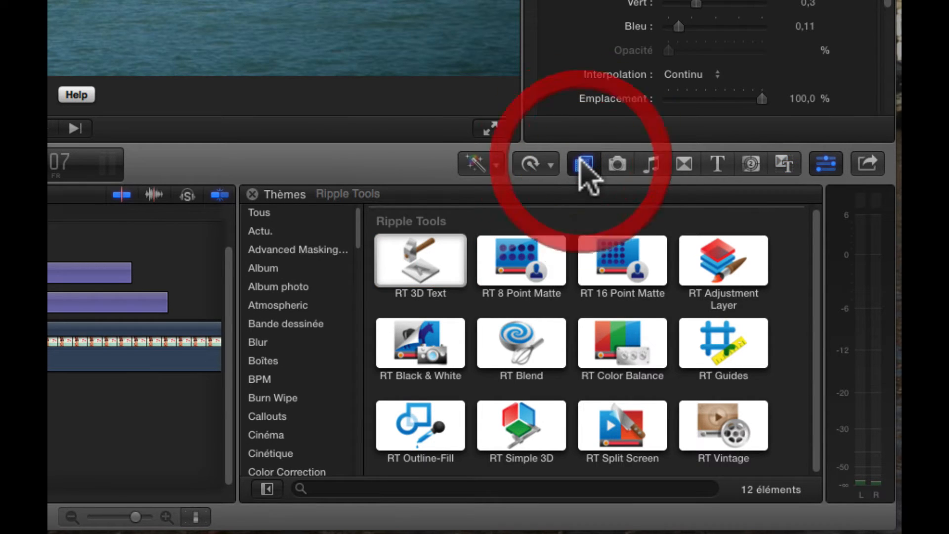
scroll(316, 331, "down", 2)
scroll(312, 346, "down", 3)
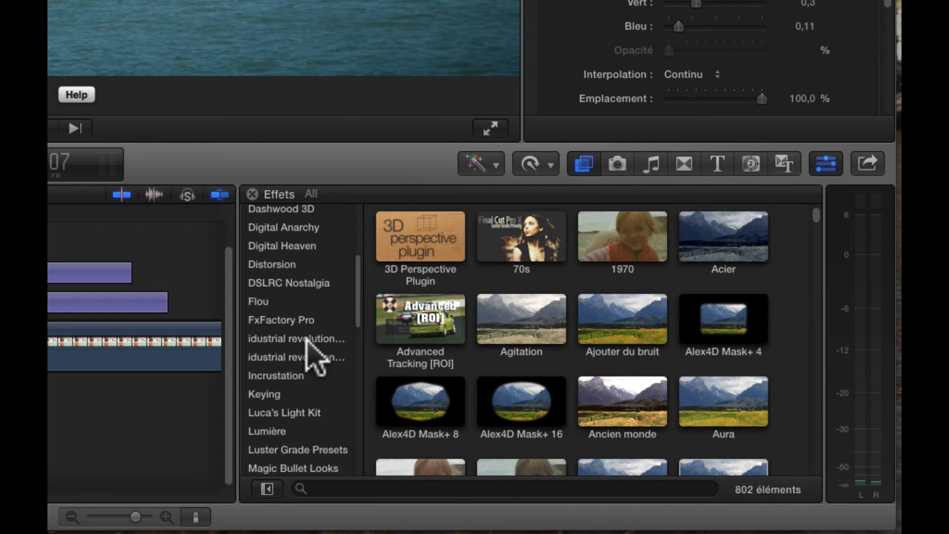
left_click(286, 376)
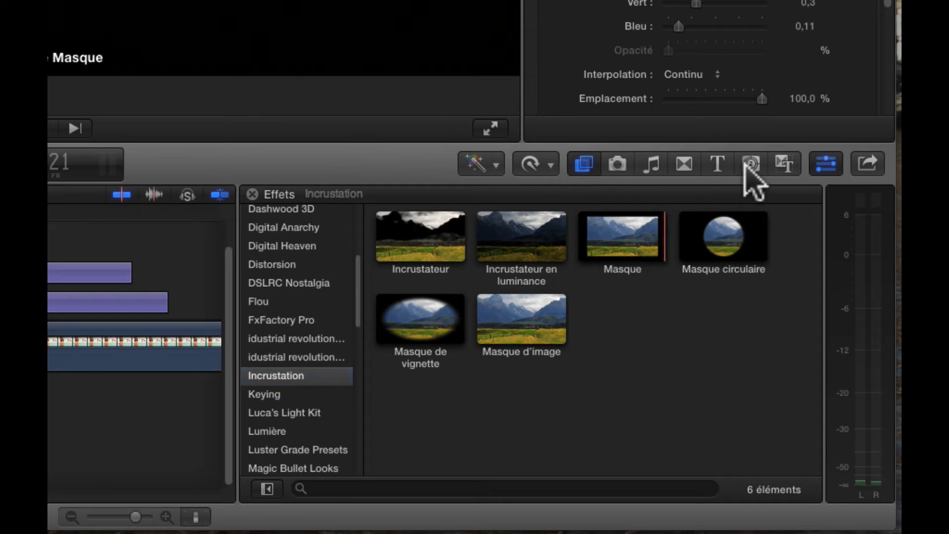
left_click(784, 164)
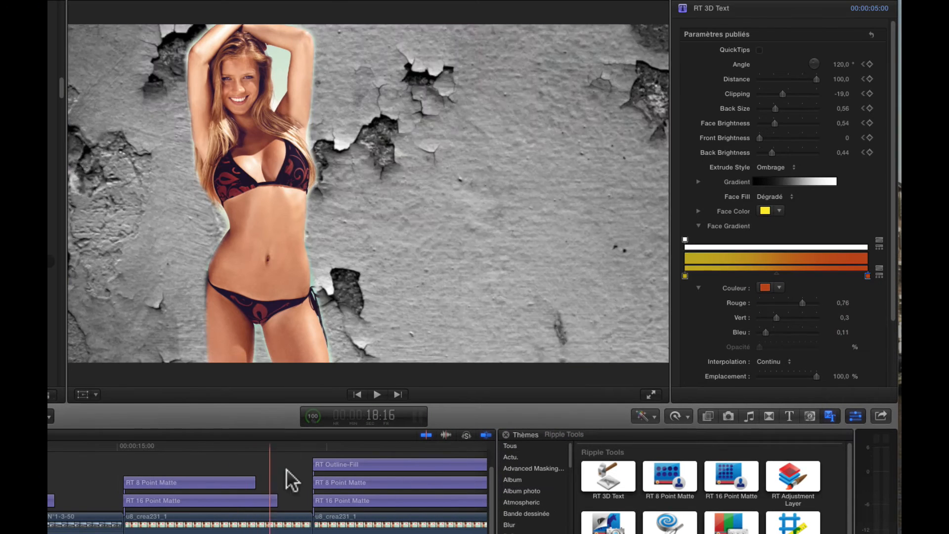
- Select the RT 16 Point Matte title over the first bikini image and turn off its Show Drop Zone option
left_click(296, 452)
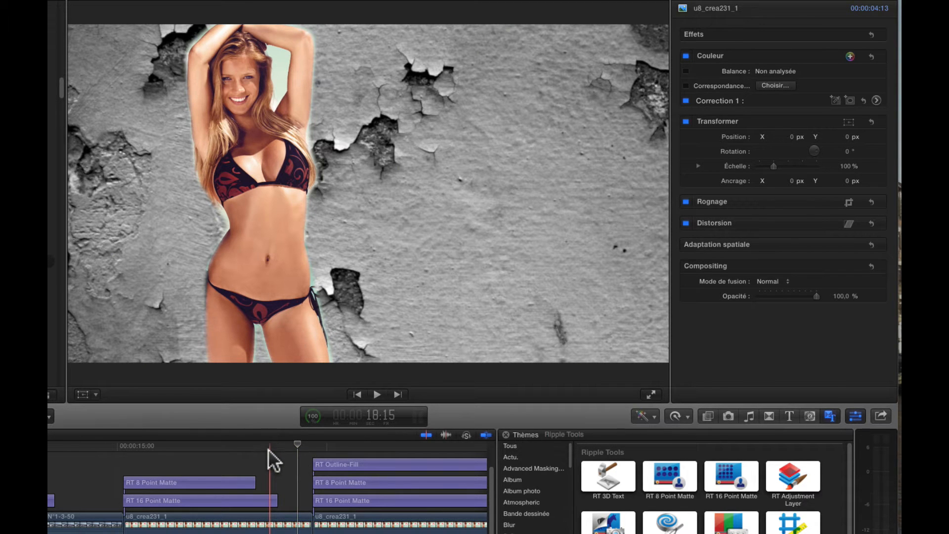
left_click(271, 499)
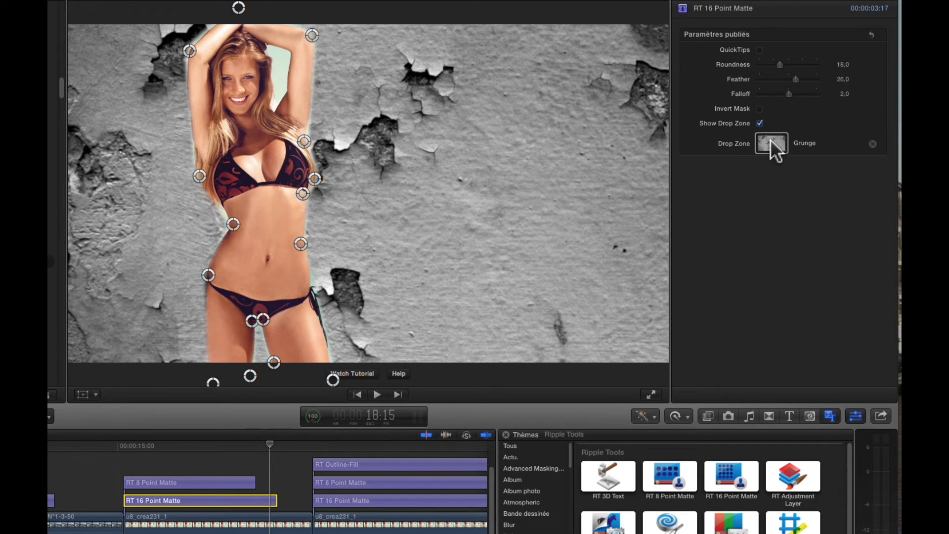
left_click(759, 123)
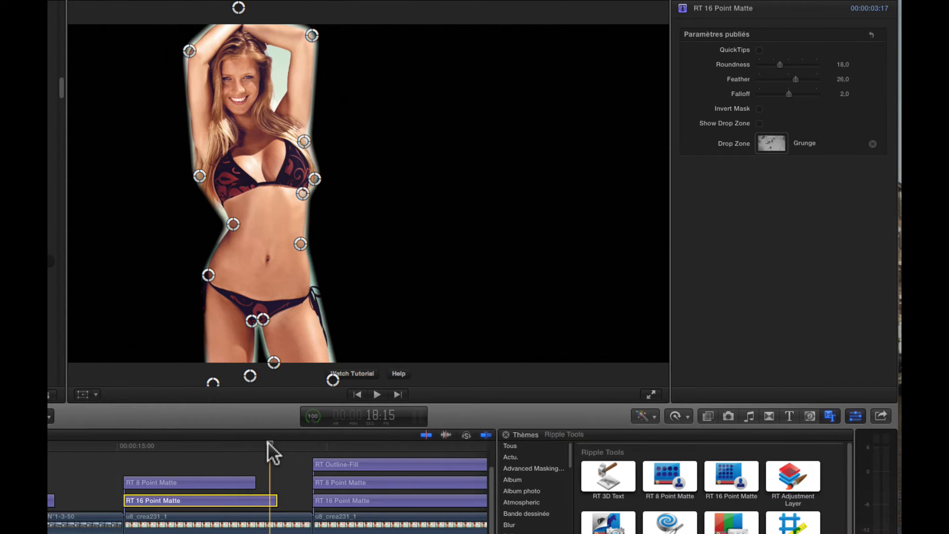
- Select the RT 8 Point Matte title over the first bikini image and turn off its Show Drop Zone option
left_click_drag(257, 441, 234, 441)
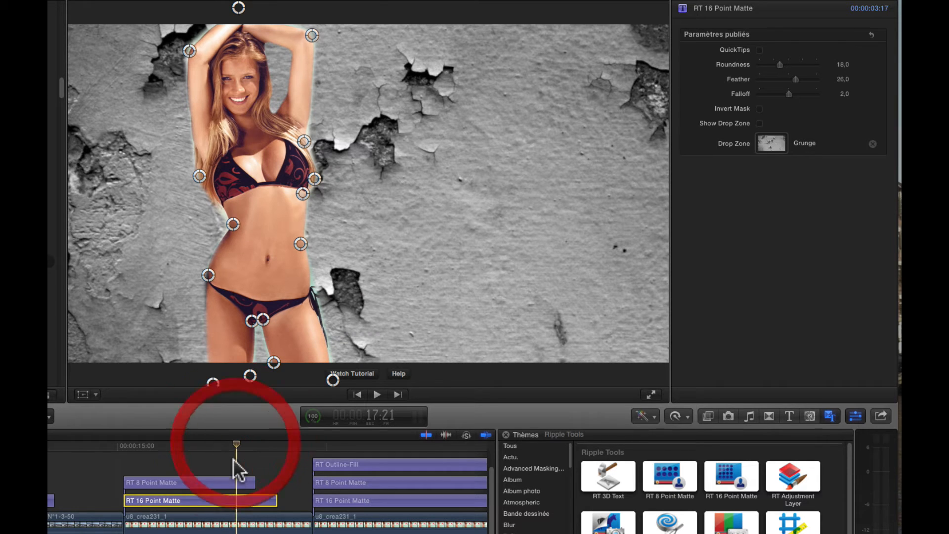
left_click(224, 480)
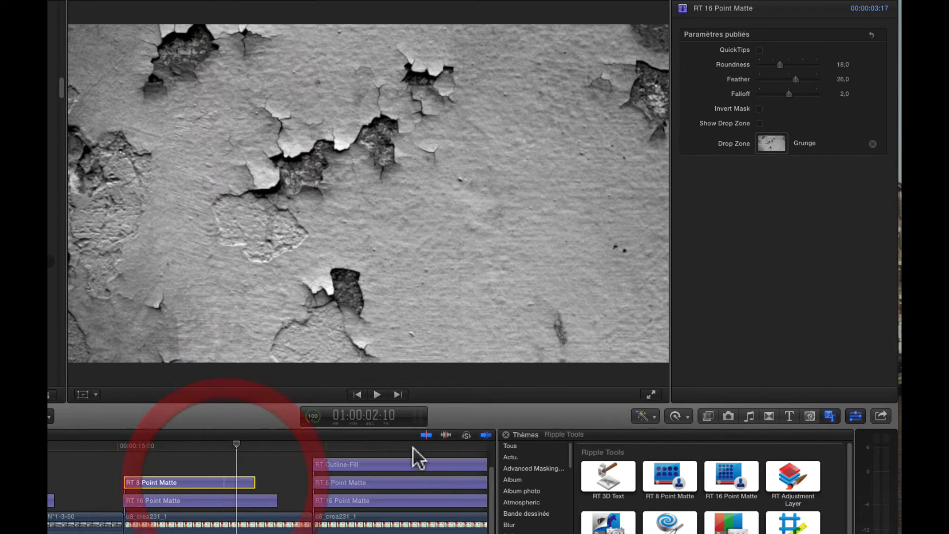
left_click(759, 123)
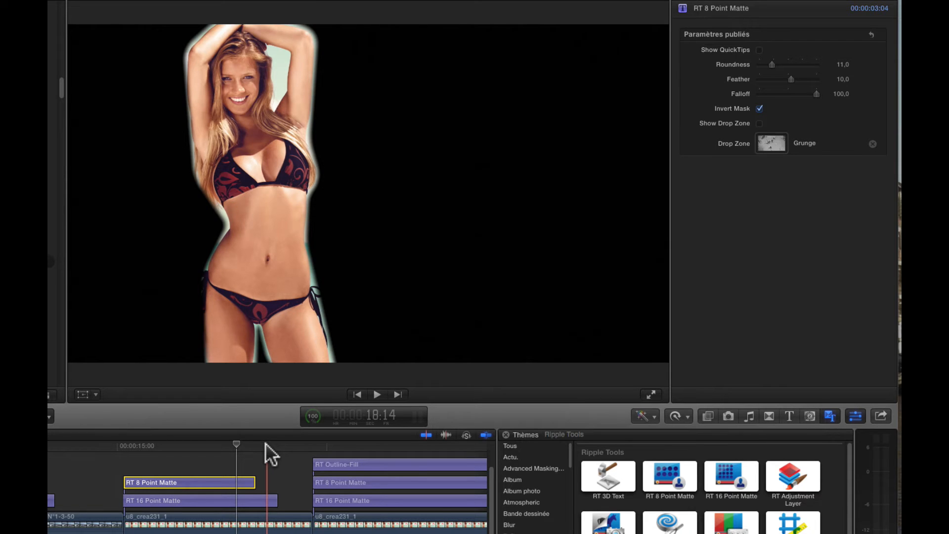
- Compare the 16 Point and 8 Point Matte titles and turn Show Drop Zone back on for the RT 8 Point Matte
left_click(266, 443)
left_click(262, 499)
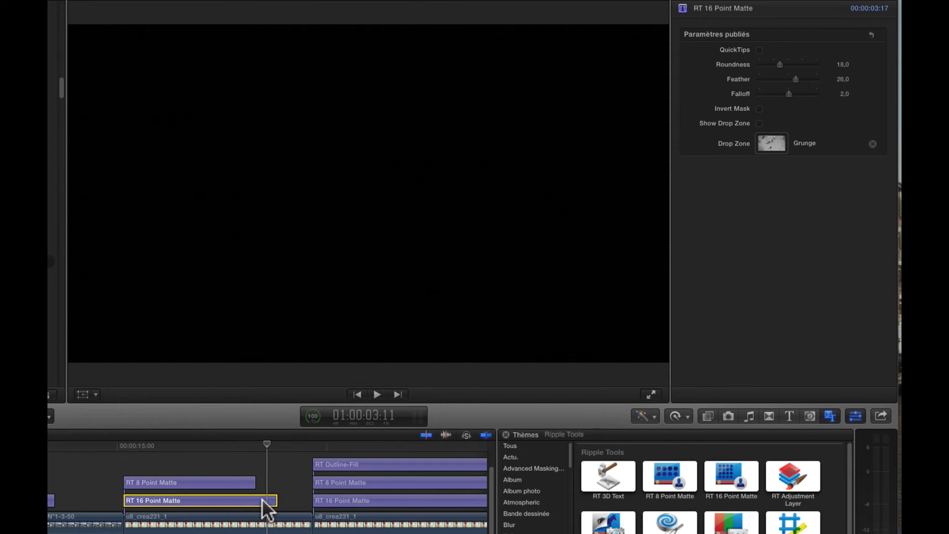
left_click(242, 444)
left_click(244, 481)
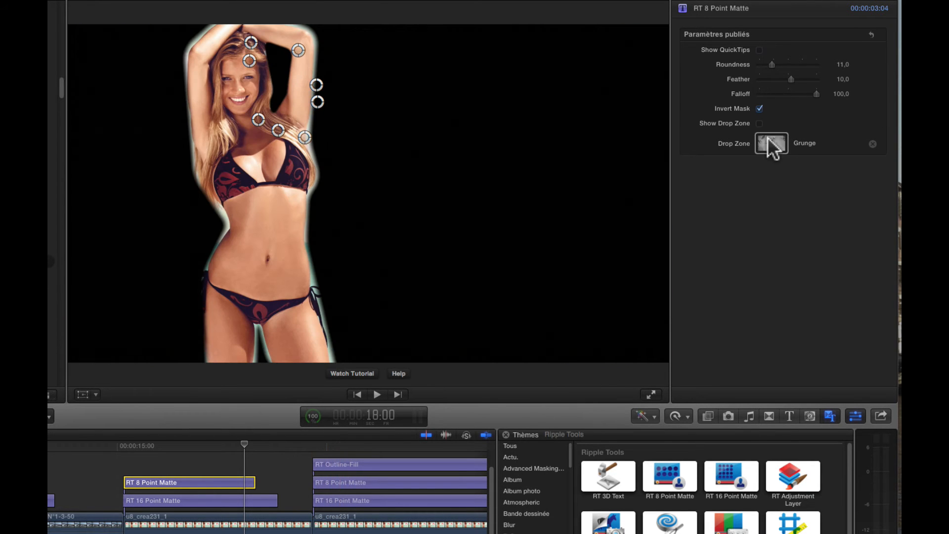
left_click(758, 123)
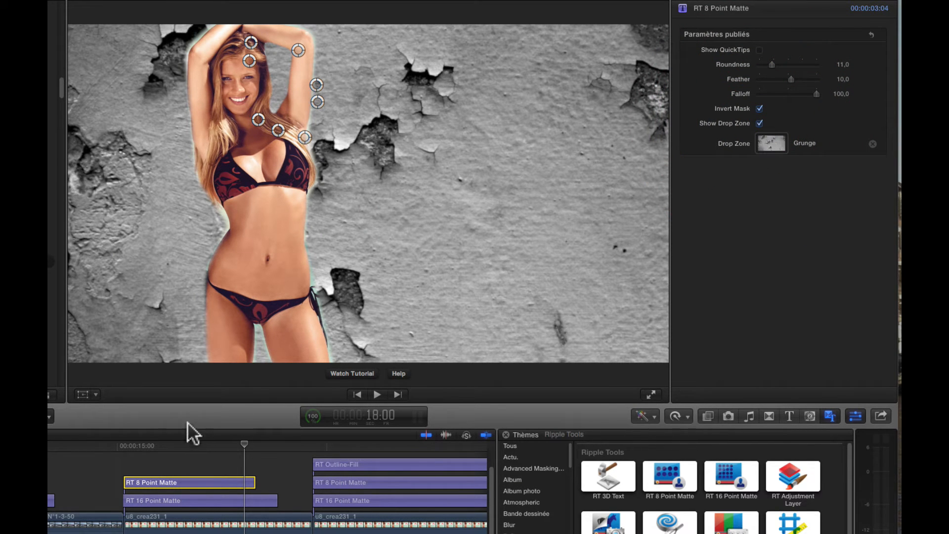
- Play the masked image from 15:04 and compare the composite with the unmasked original at 19:00
left_click_drag(149, 447, 126, 451)
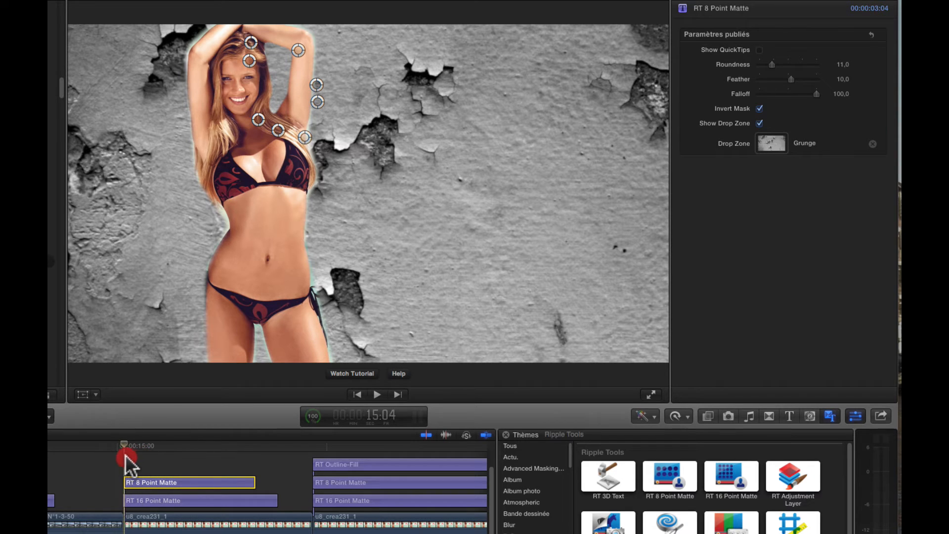
key("l")
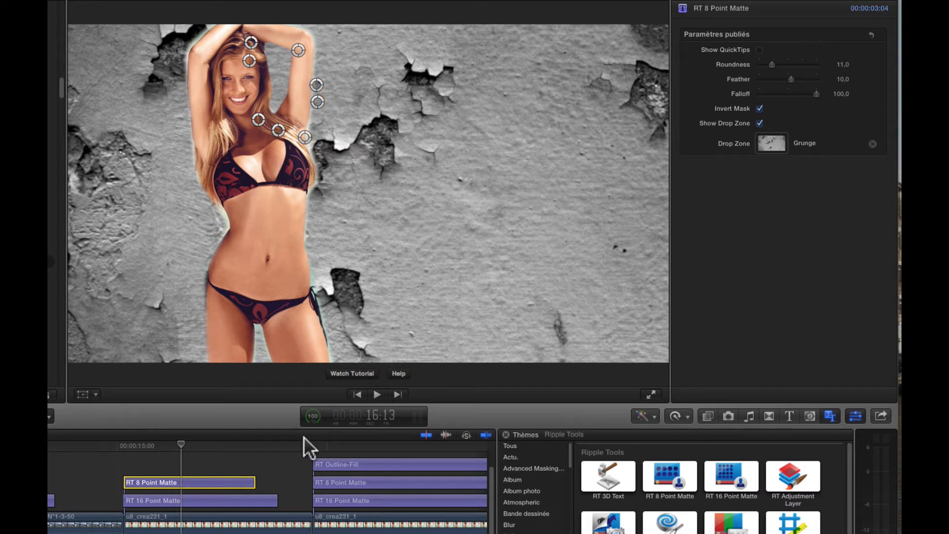
scroll(271, 452, "right", 3)
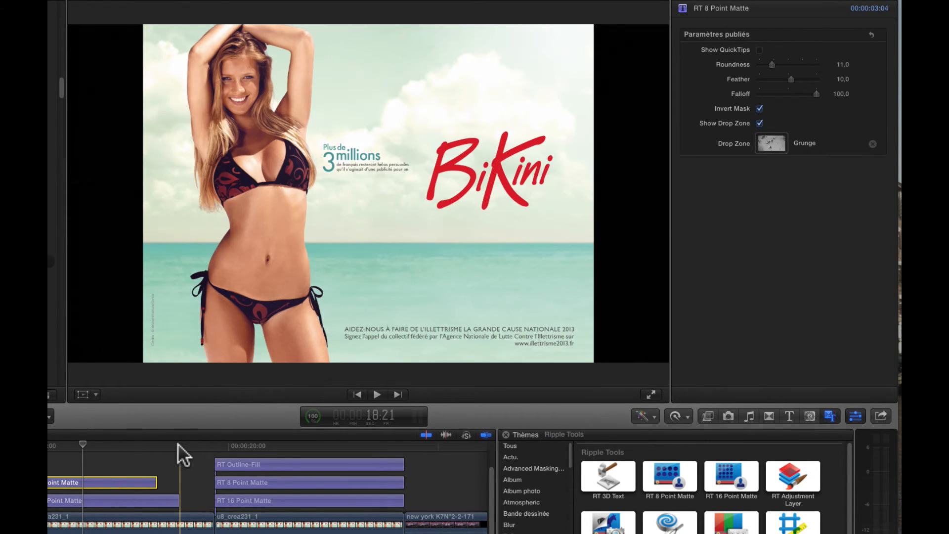
left_click(186, 443)
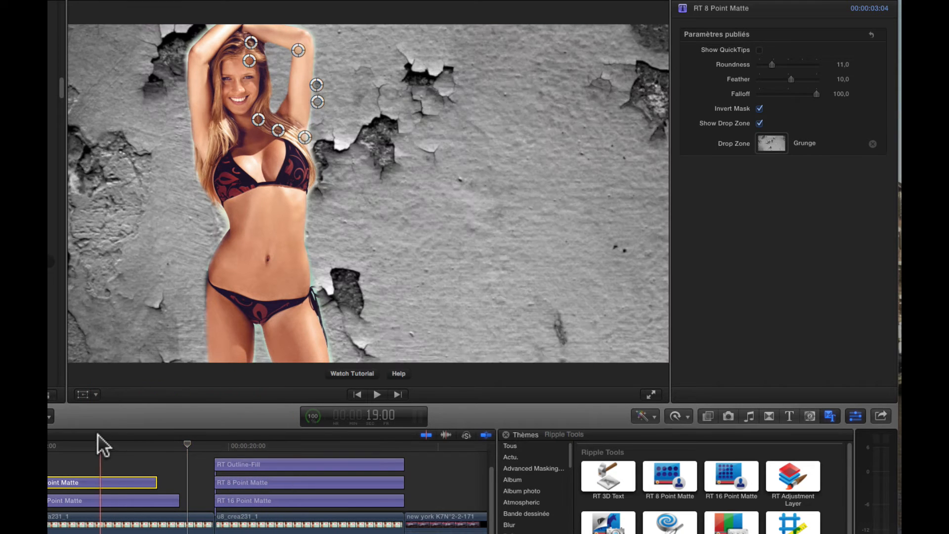
left_click(93, 442)
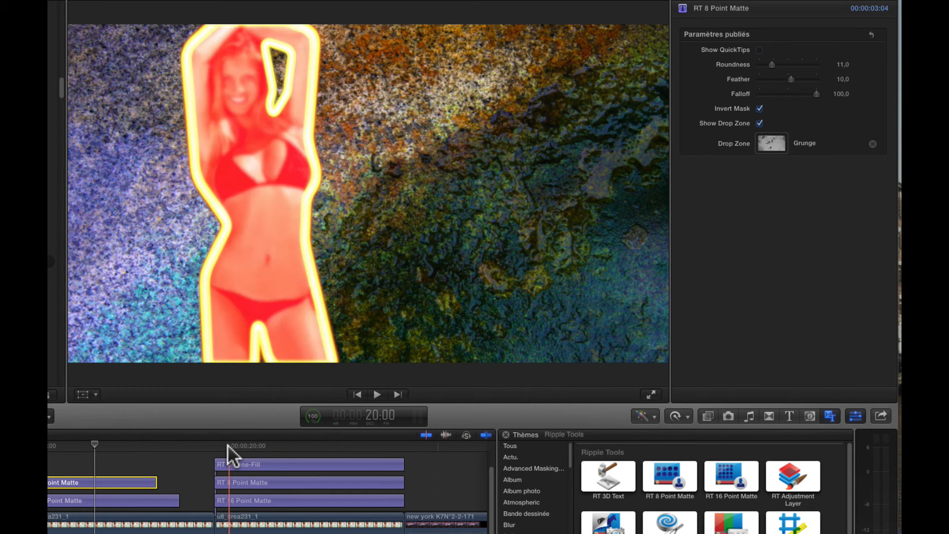
- Select the RT Outline-Fill title over the second bikini image and try a wider Inner Edge at its start, 19:17
left_click(227, 444)
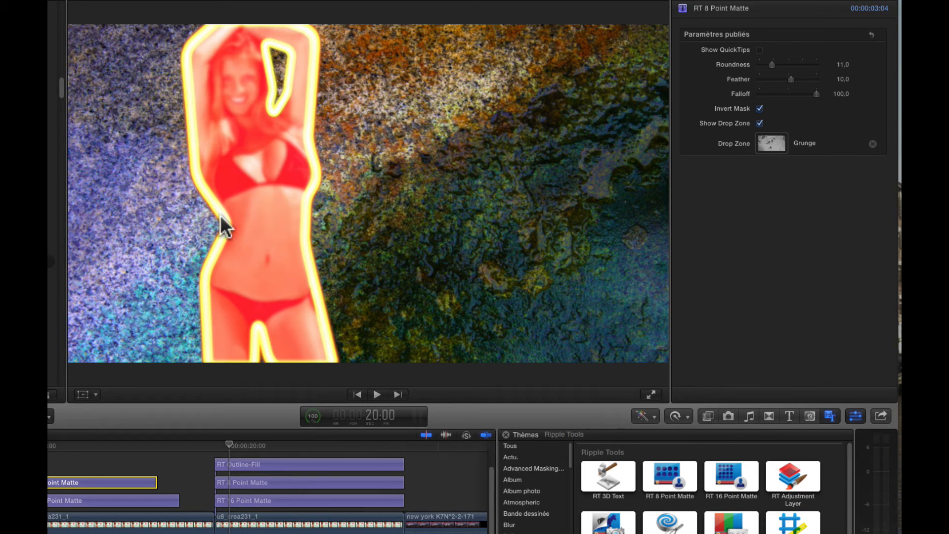
left_click(237, 464)
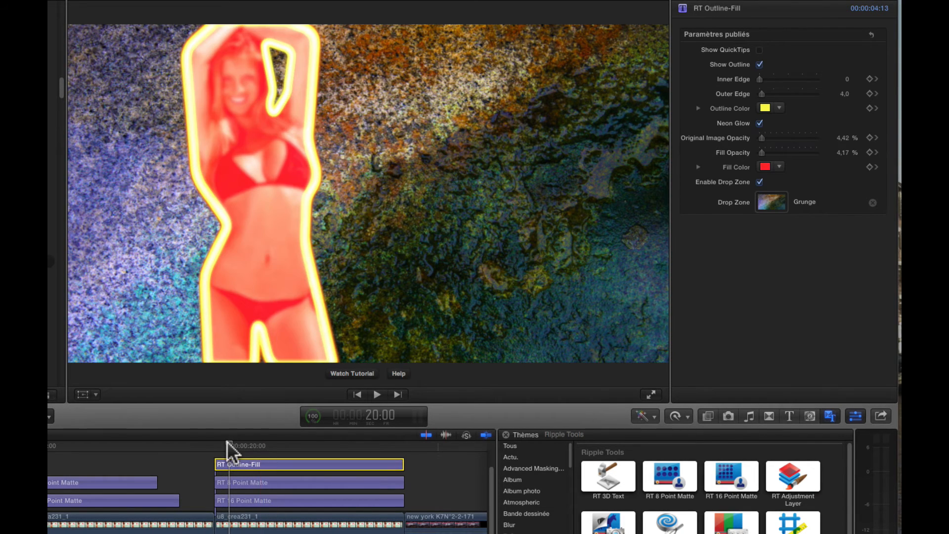
left_click(214, 445)
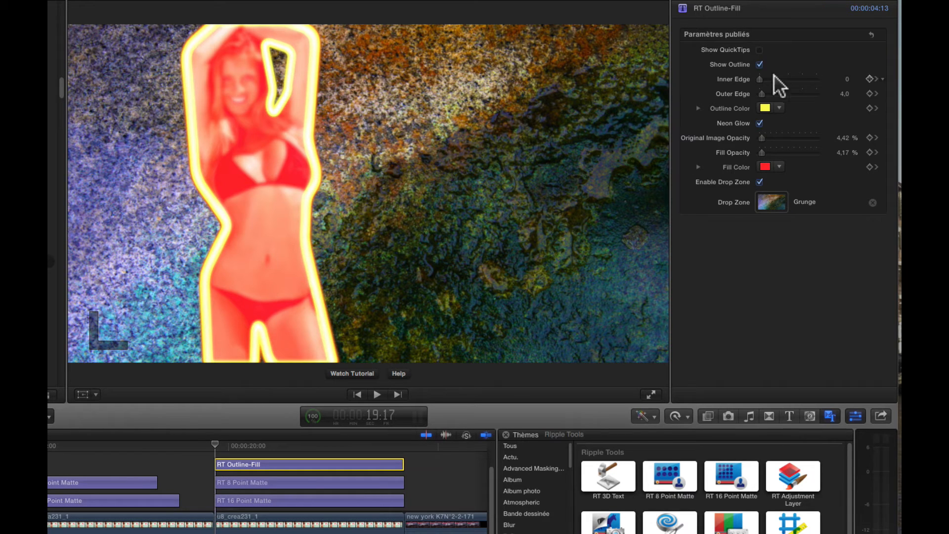
left_click_drag(758, 79, 775, 78)
- Try the outline without Neon Glow, set Inner Edge to 3.0 and Outer Edge to 15.0, and turn Neon Glow back on
mouse_move(678, 186)
left_mouse_down()
mouse_move(636, 187)
mouse_move(675, 182)
left_mouse_up()
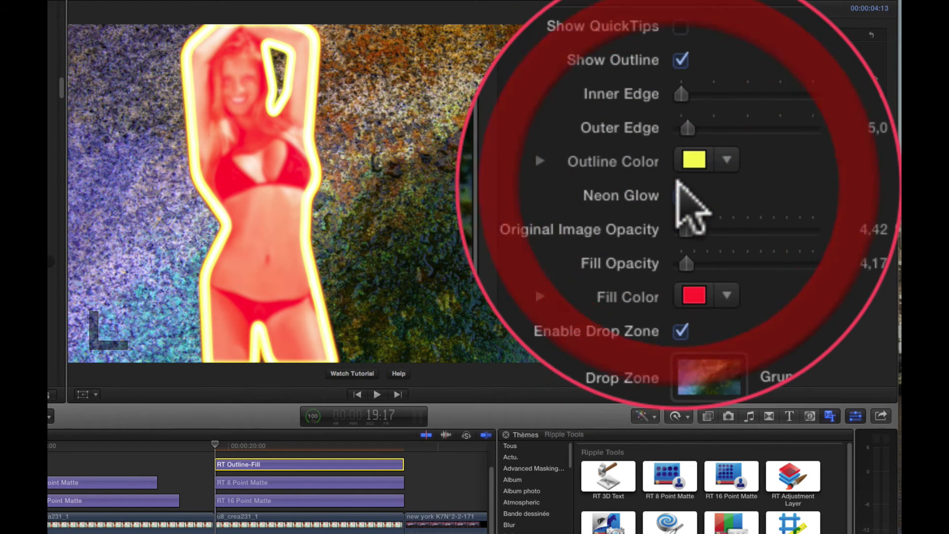
left_click(679, 182)
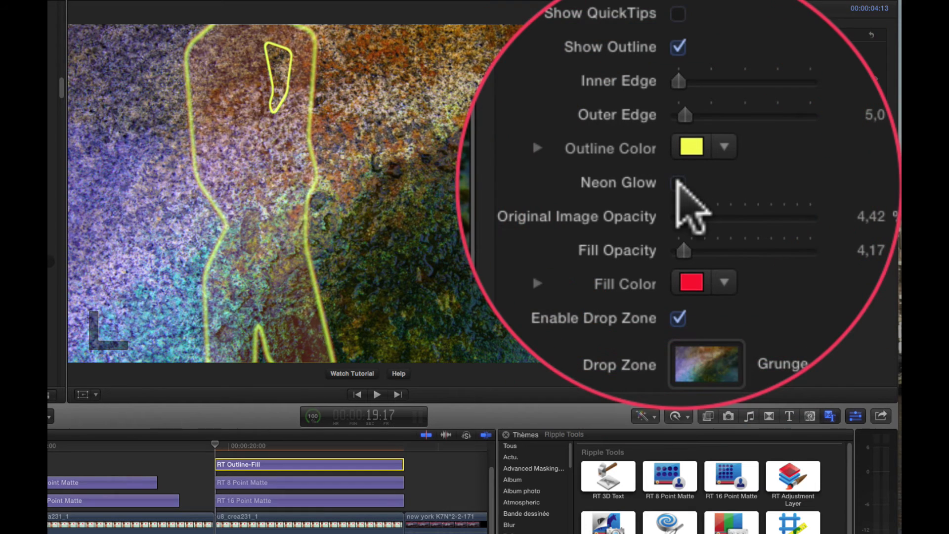
mouse_move(764, 92)
left_mouse_down()
mouse_move(796, 92)
mouse_move(770, 94)
mouse_move(774, 78)
mouse_move(761, 79)
mouse_move(777, 94)
mouse_move(769, 93)
left_mouse_up()
left_click(759, 123)
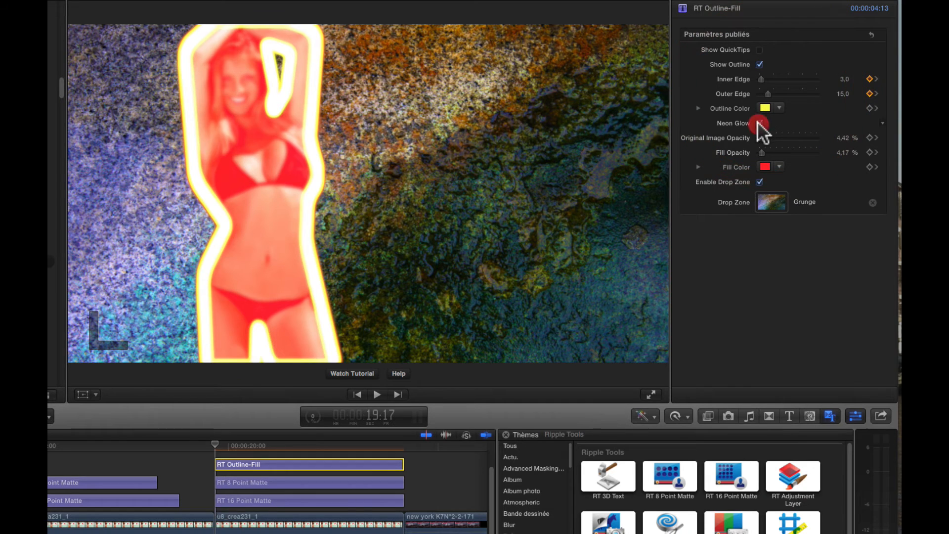
- Turn off Neon Glow on the RT Outline-Fill title and set its Outline Color to orange-red at 19:17
left_click(759, 123)
left_click(765, 107)
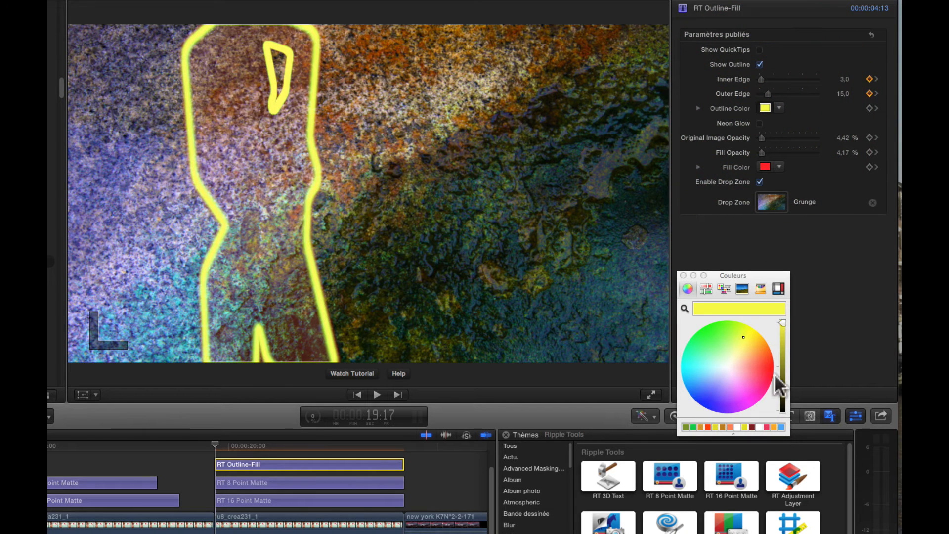
left_click(764, 362)
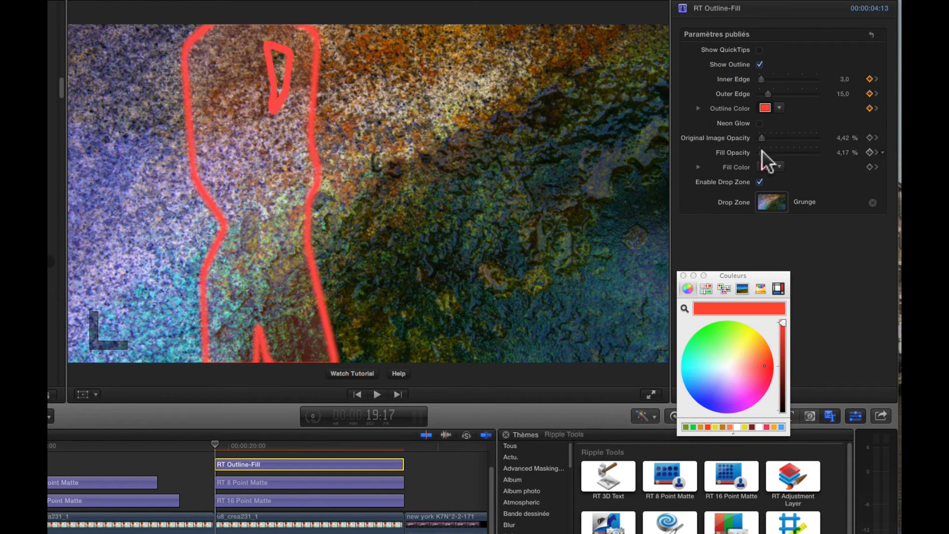
- Raise Original Image Opacity to 67.65 % and Fill Opacity to 100 %, make the Fill Color yellow-green, and re-enable Neon Glow
left_click_drag(761, 137, 823, 149)
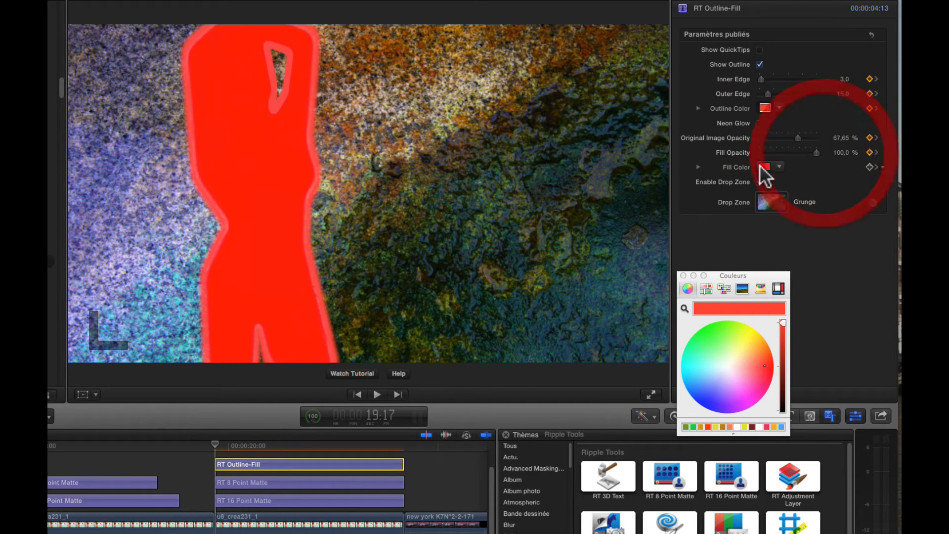
left_click(764, 166)
left_click(736, 335)
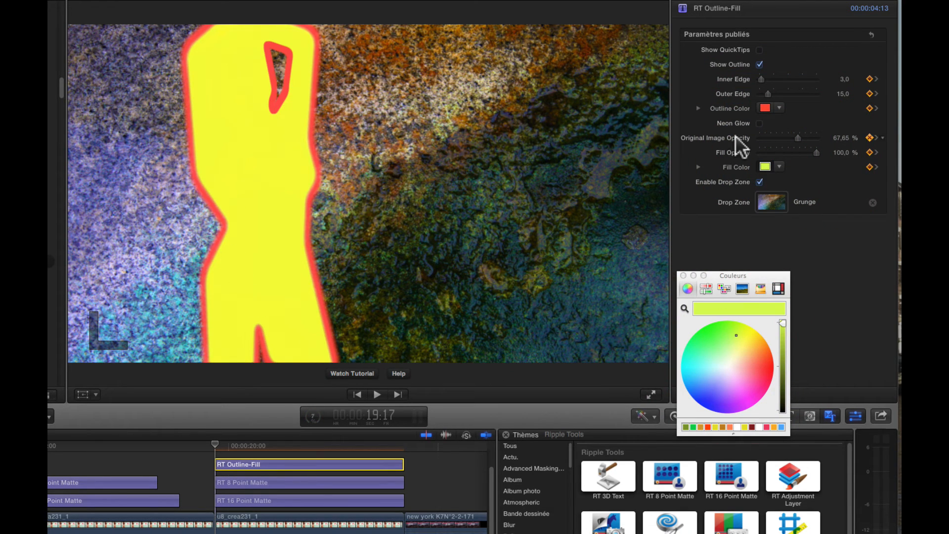
left_click(760, 123)
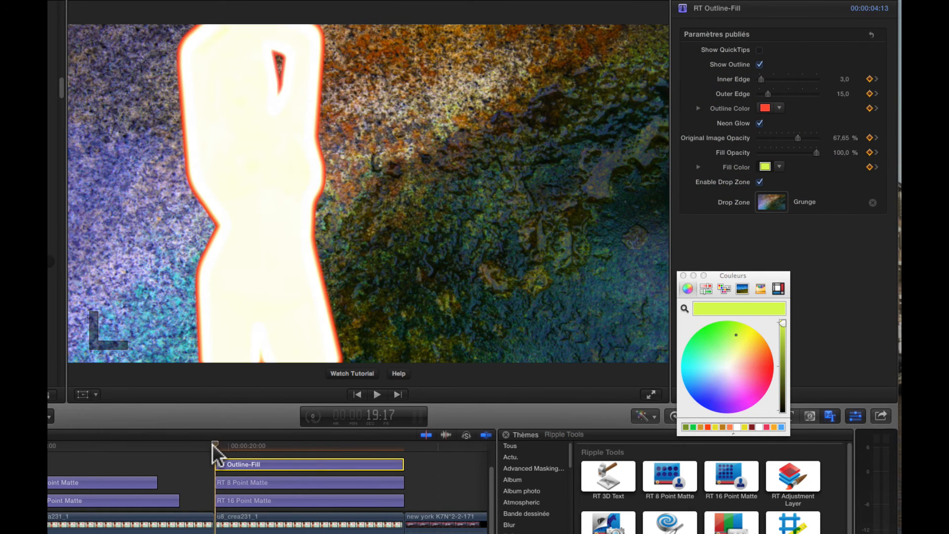
- Play the animated RT Outline-Fill title from its start at 19:17 and scrub back and forth through its keyframed changes
left_click(213, 450)
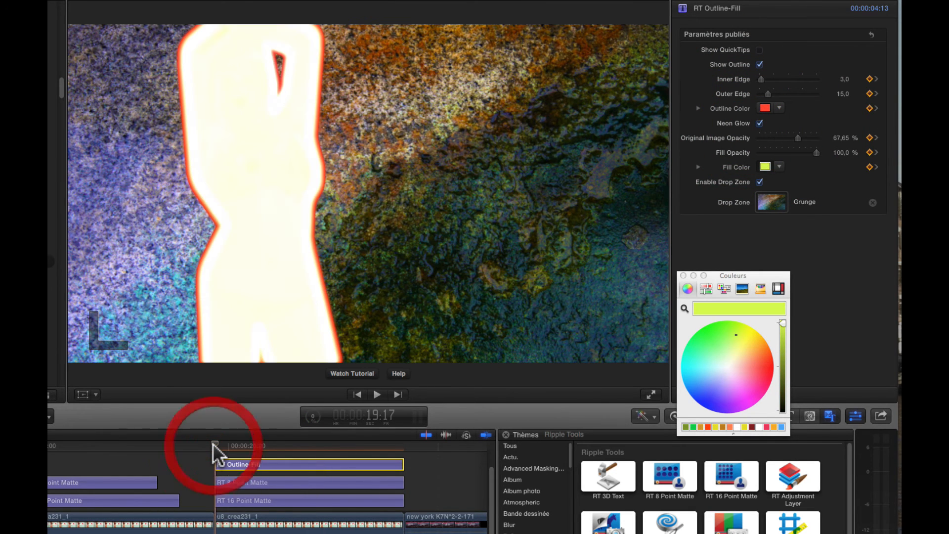
key("space")
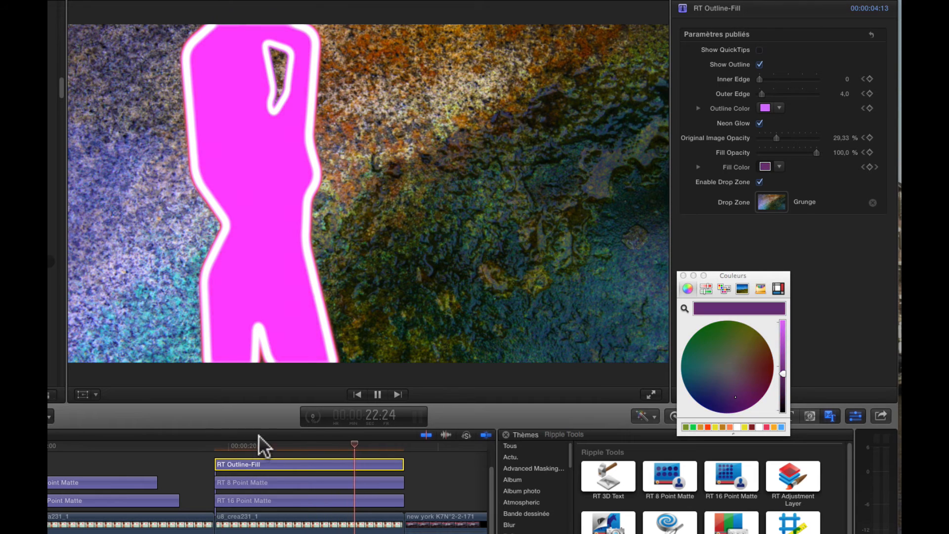
key("space")
left_click_drag(387, 442, 278, 439)
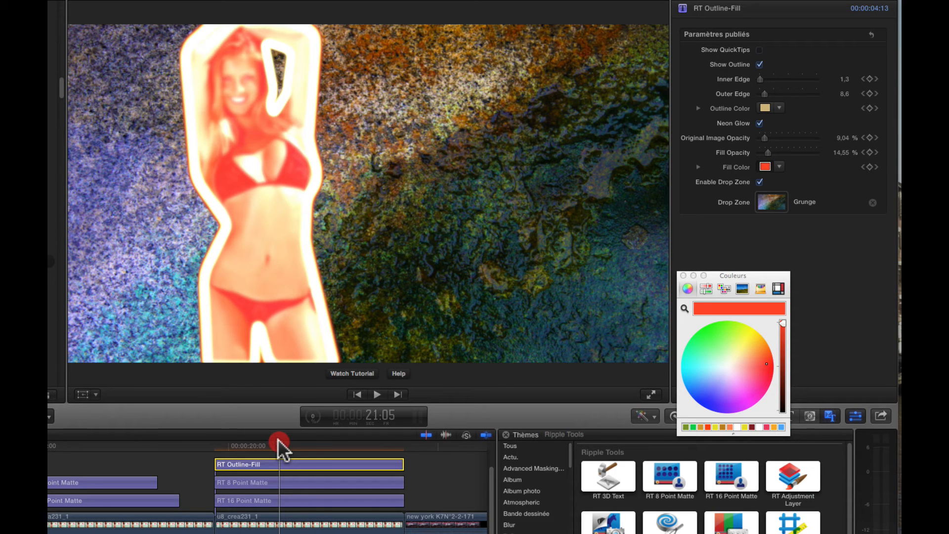
left_click_drag(277, 439, 231, 446)
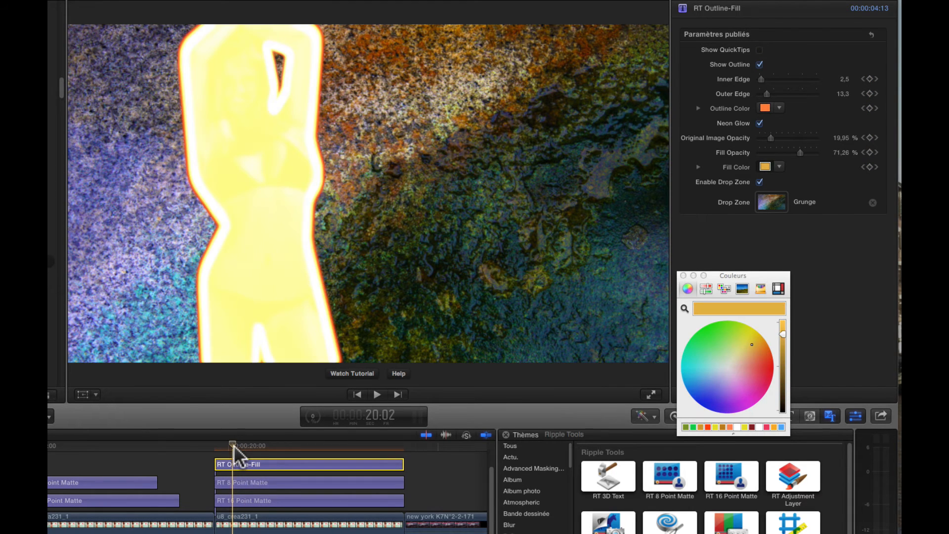
left_click_drag(250, 439, 373, 441)
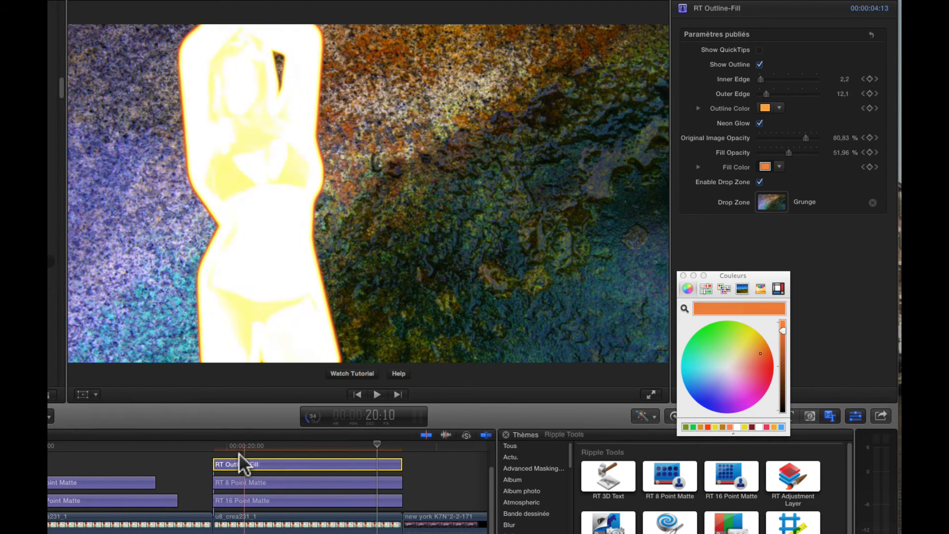
- Change the RT Outline-Fill title's Fill Color to dark blue at 21:01
left_click(269, 441)
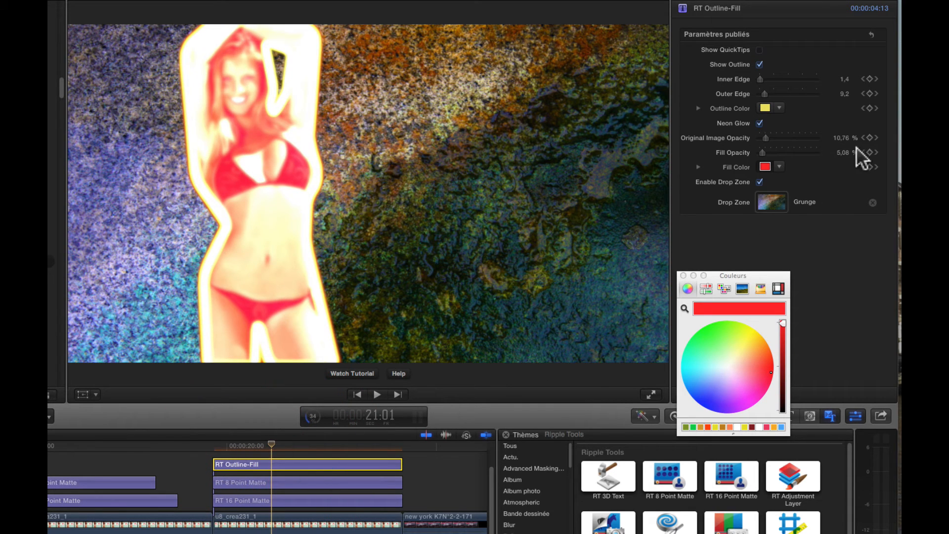
left_click(779, 166)
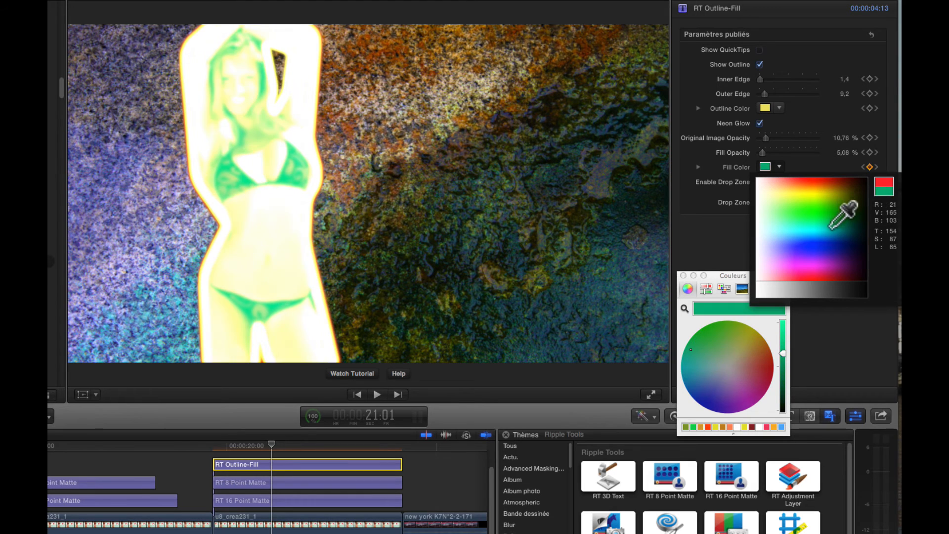
left_click(841, 254)
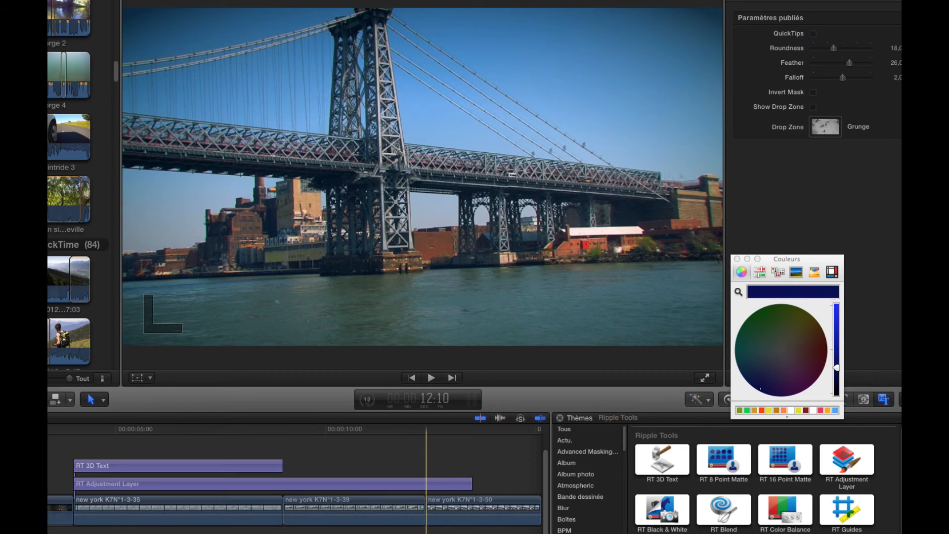
- Replace the RT Adjustment Layer beneath the RT 3D Text title with a new one above it, trimmed to 2:05
left_click(157, 507)
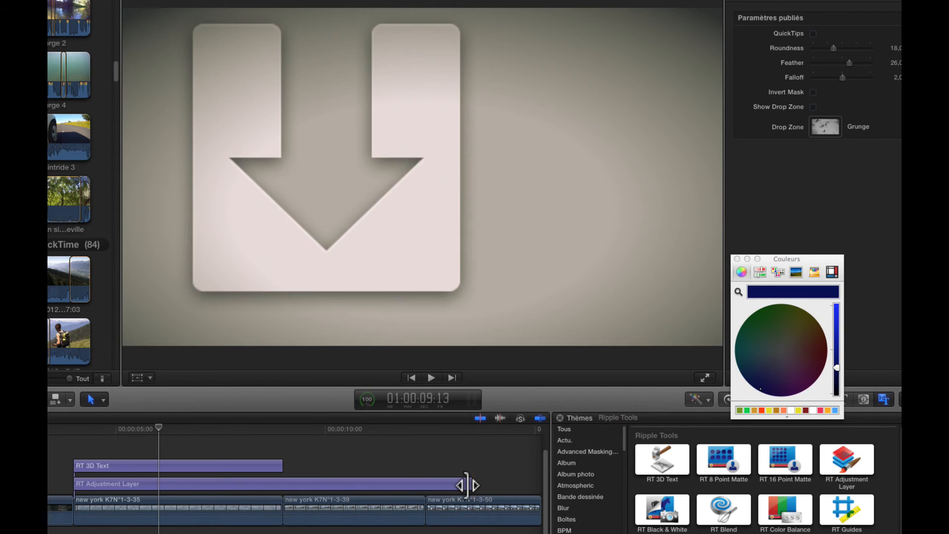
left_click_drag(471, 483, 156, 484)
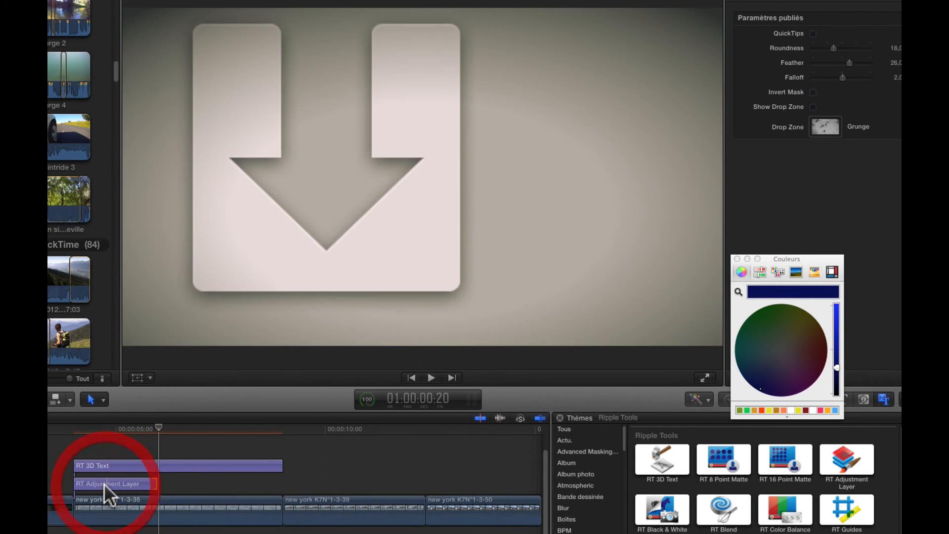
key("Delete")
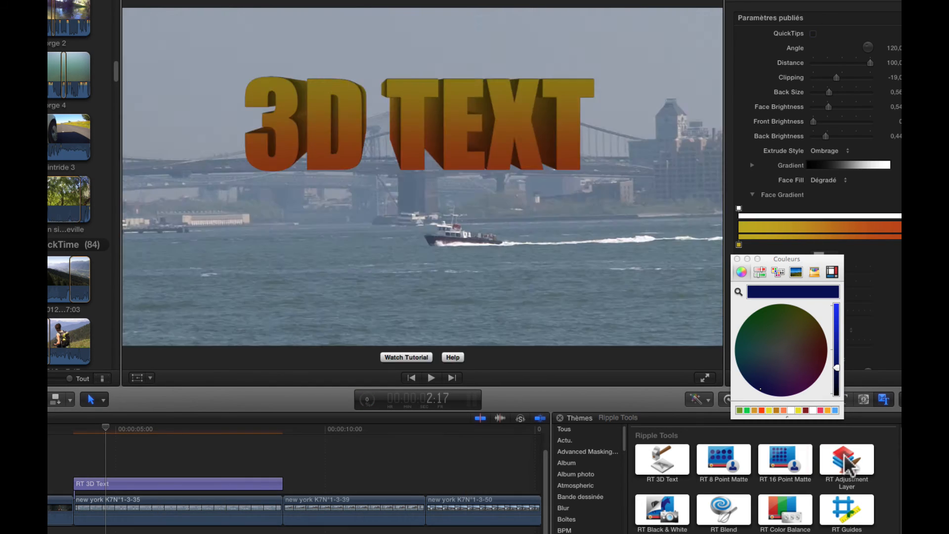
left_click_drag(846, 460, 75, 465)
left_click_drag(493, 465, 165, 469)
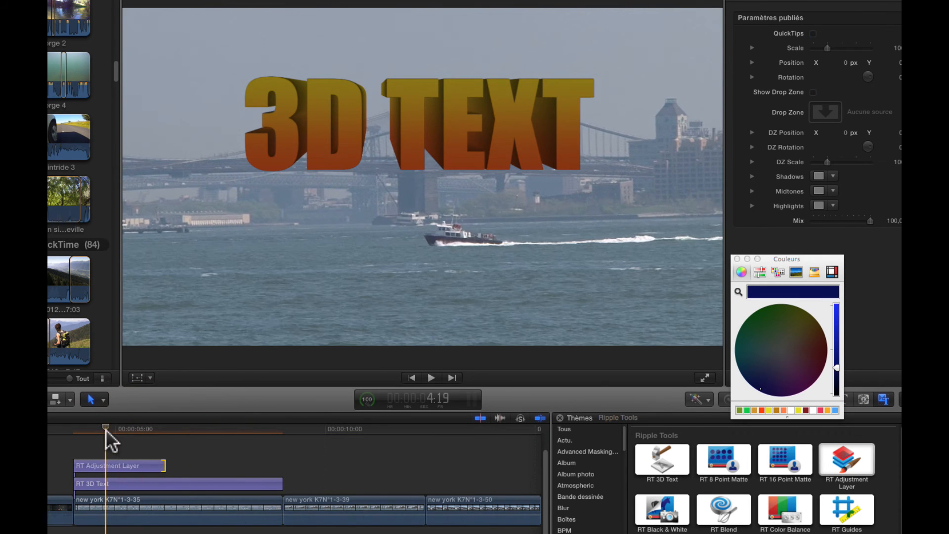
- Select the new RT Adjustment Layer at 5:04 and tint its Highlights a slightly lighter, muted reddish grey
left_click_drag(107, 429, 122, 428)
left_click(114, 466)
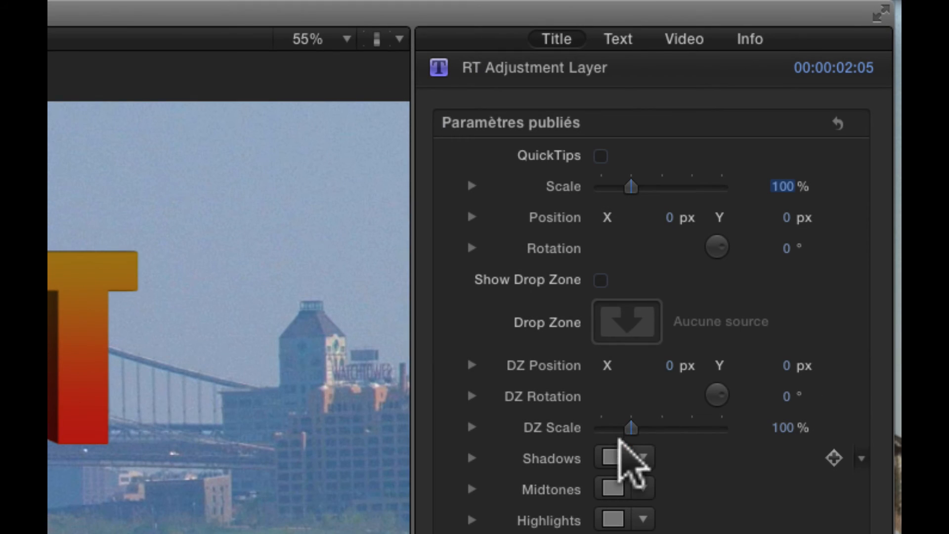
left_click(612, 455)
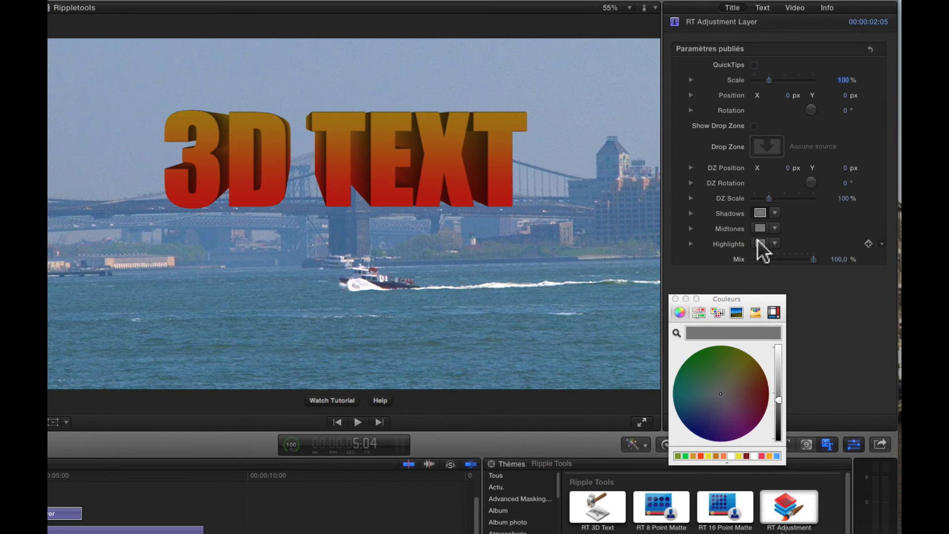
left_click(759, 243)
left_click_drag(777, 399, 733, 401)
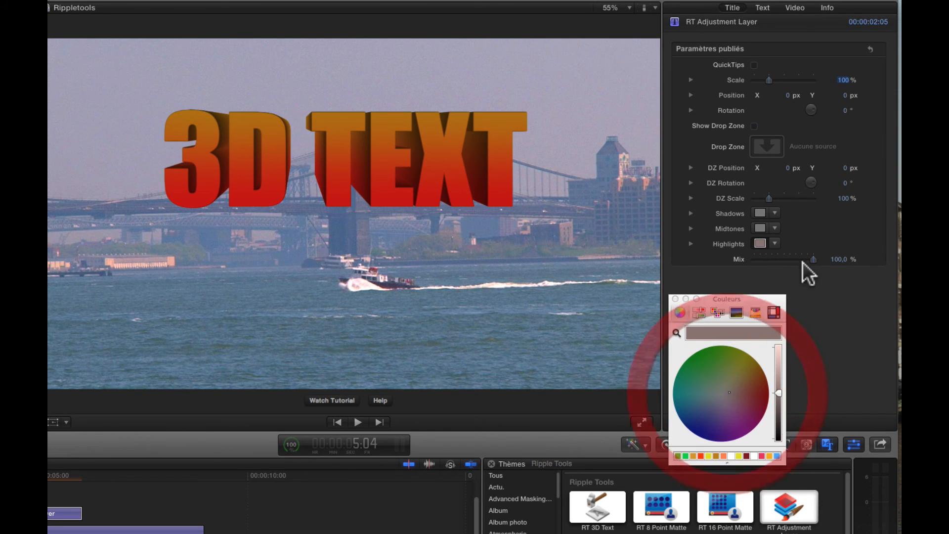
- Tint the adjustment layer's Midtones a warm orange-brown
left_click(760, 228)
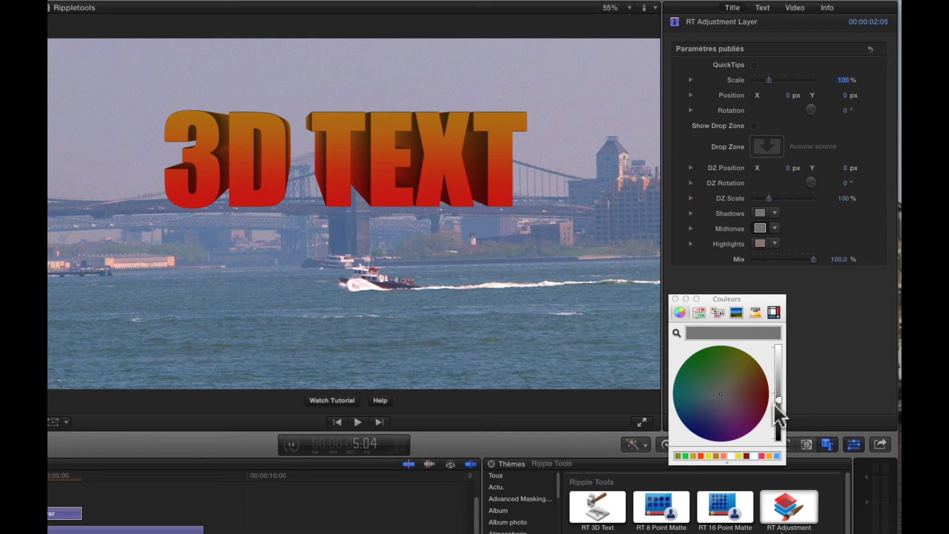
mouse_move(779, 398)
left_mouse_down()
mouse_move(782, 377)
mouse_move(781, 399)
left_mouse_up()
mouse_move(720, 392)
left_mouse_down()
mouse_move(747, 371)
mouse_move(742, 395)
mouse_move(744, 385)
left_mouse_up()
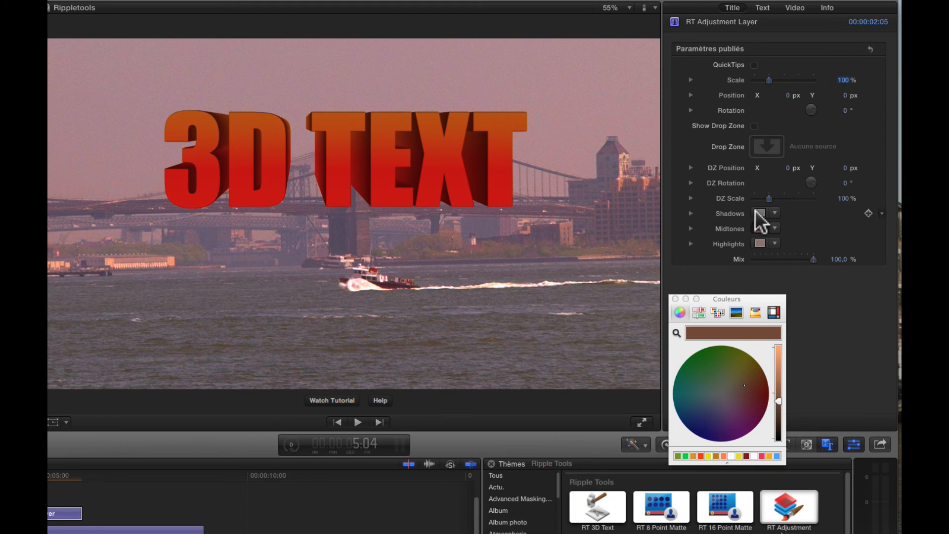
- Tint the adjustment layer's Shadows a muted blue and close the colour picker
left_click(759, 212)
left_click(714, 399)
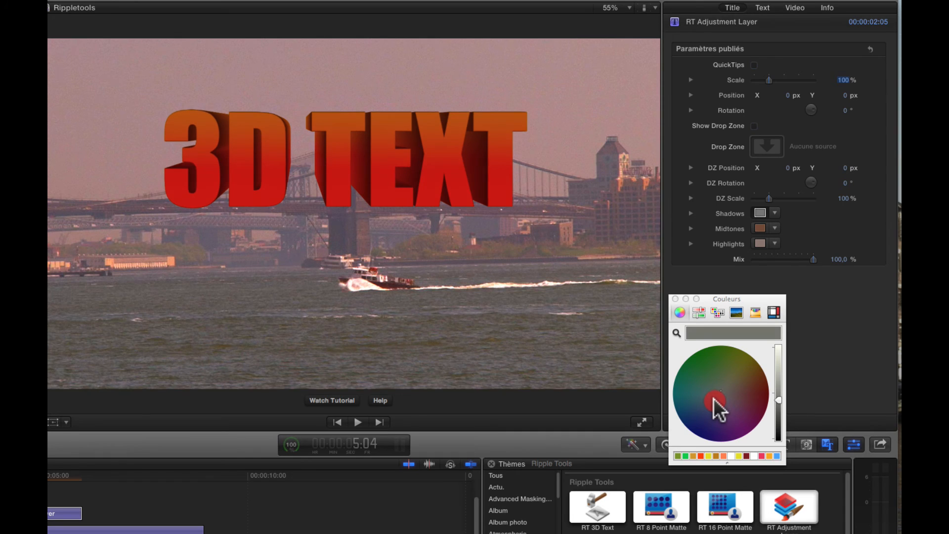
left_click_drag(713, 399, 698, 399)
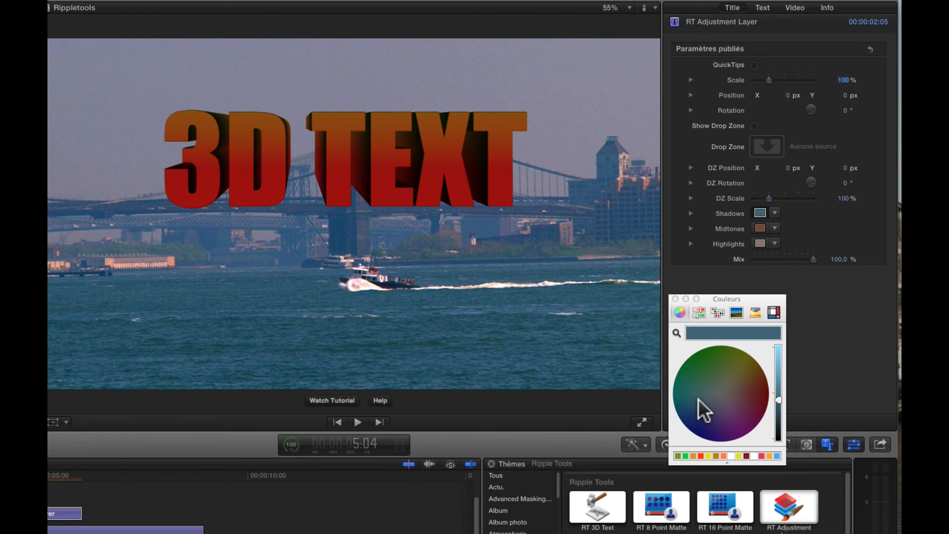
left_click(691, 396)
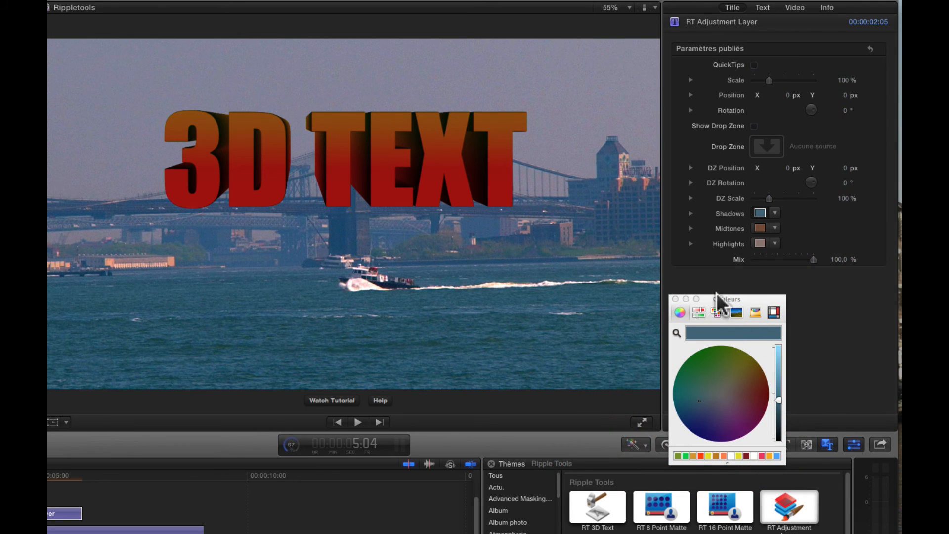
left_click(675, 298)
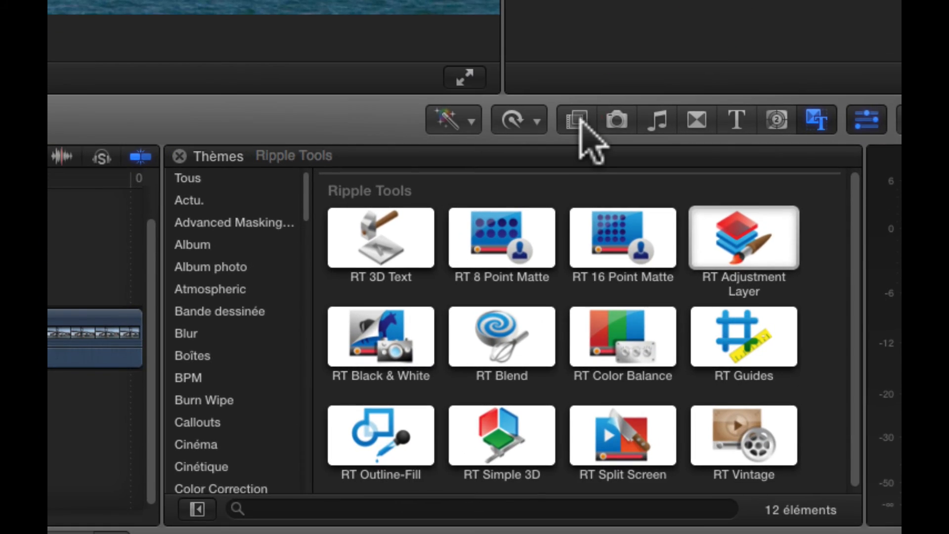
- Apply the Masque de vignette effect to the RT Adjustment Layer, enlarge the vignette and move its centre down toward the boat
left_click(577, 120)
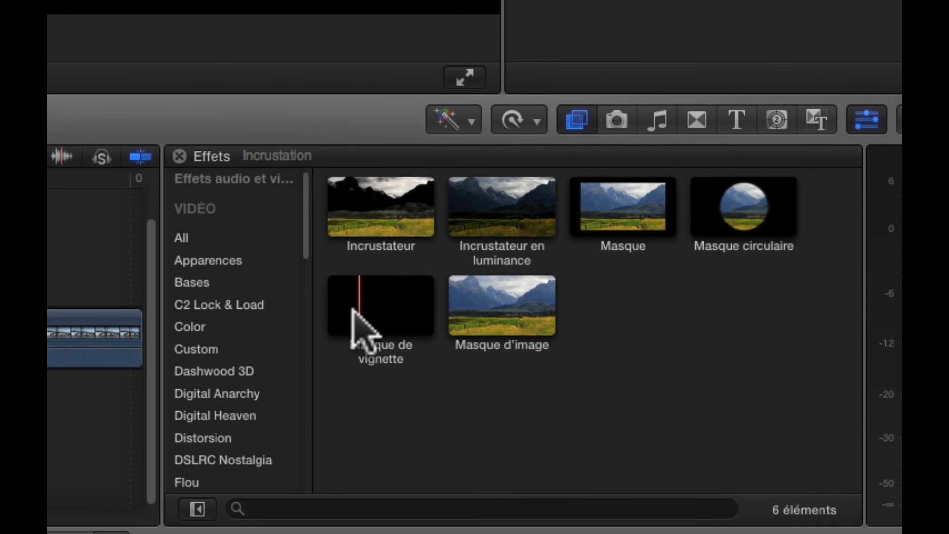
left_click_drag(381, 318, 92, 476)
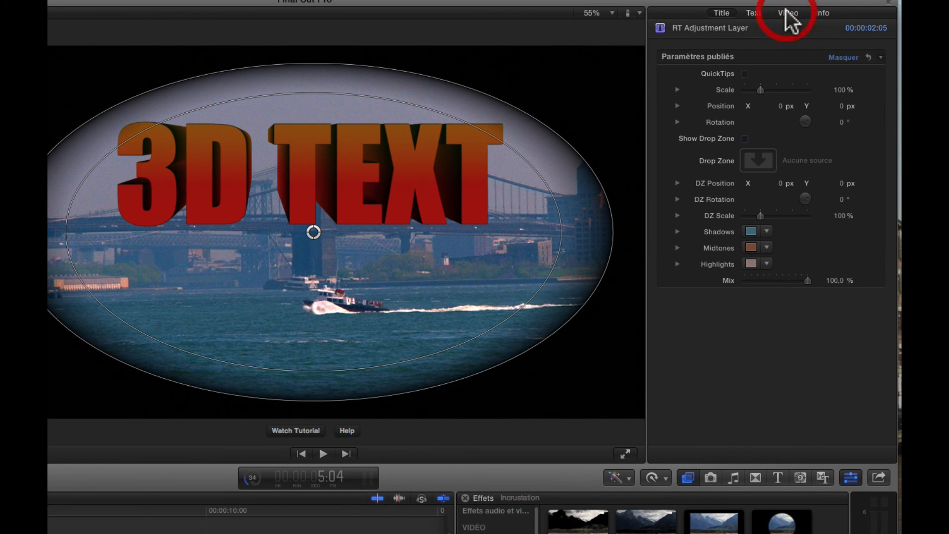
left_click(787, 13)
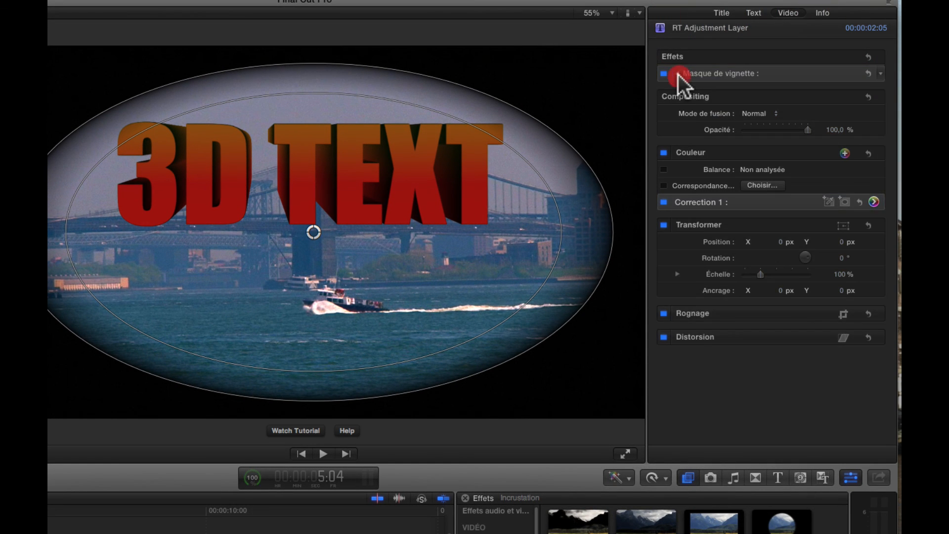
left_click(678, 74)
left_click_drag(773, 88, 789, 104)
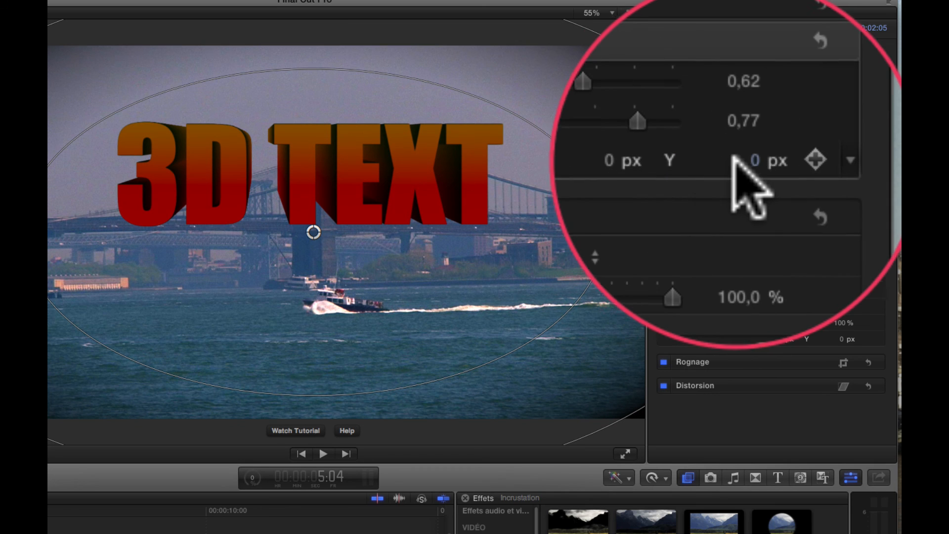
mouse_move(747, 159)
left_mouse_down()
mouse_move(714, 153)
mouse_move(731, 159)
mouse_move(717, 159)
mouse_move(780, 90)
left_mouse_up()
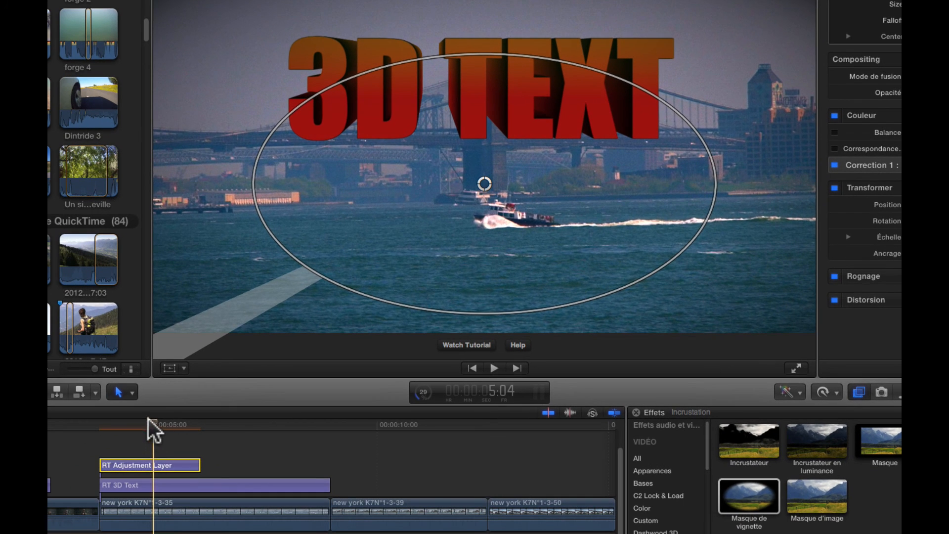
- Extend the RT Adjustment Layer across all three New York clips
mouse_move(150, 422)
left_mouse_down()
mouse_move(166, 422)
mouse_move(149, 438)
mouse_move(244, 430)
mouse_move(184, 449)
mouse_move(196, 466)
mouse_move(323, 446)
mouse_move(593, 464)
left_mouse_up()
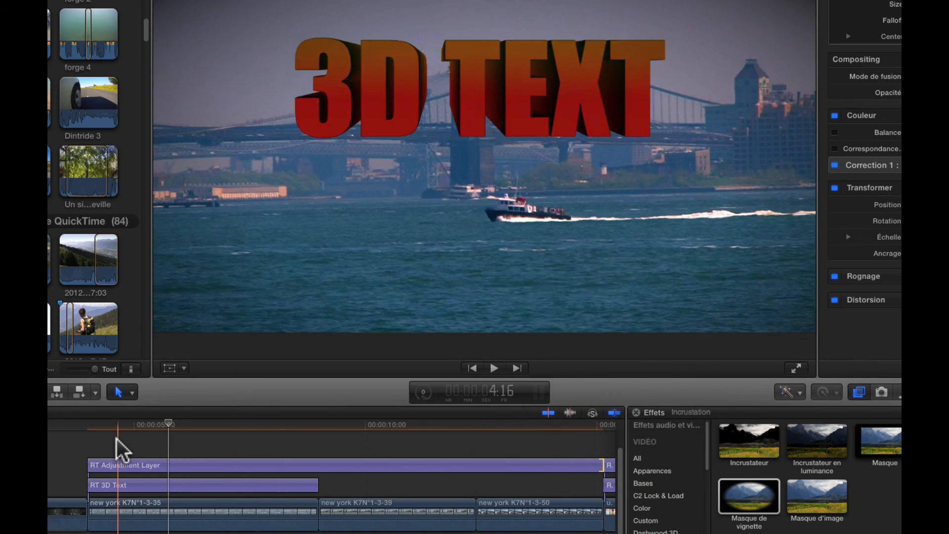